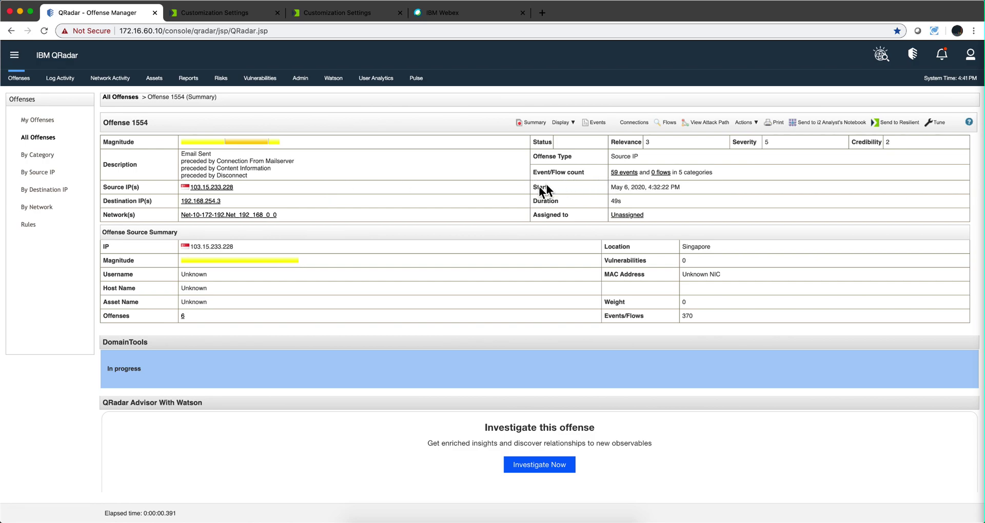
Inspect the Mail Subject Information event among the offense's 59 events.
click(626, 170)
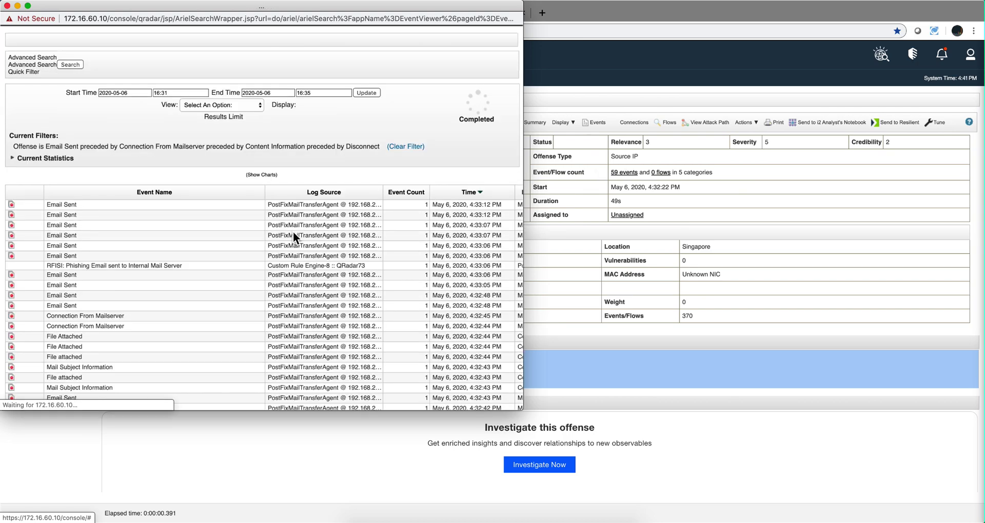
scroll(95, 330, down, 2)
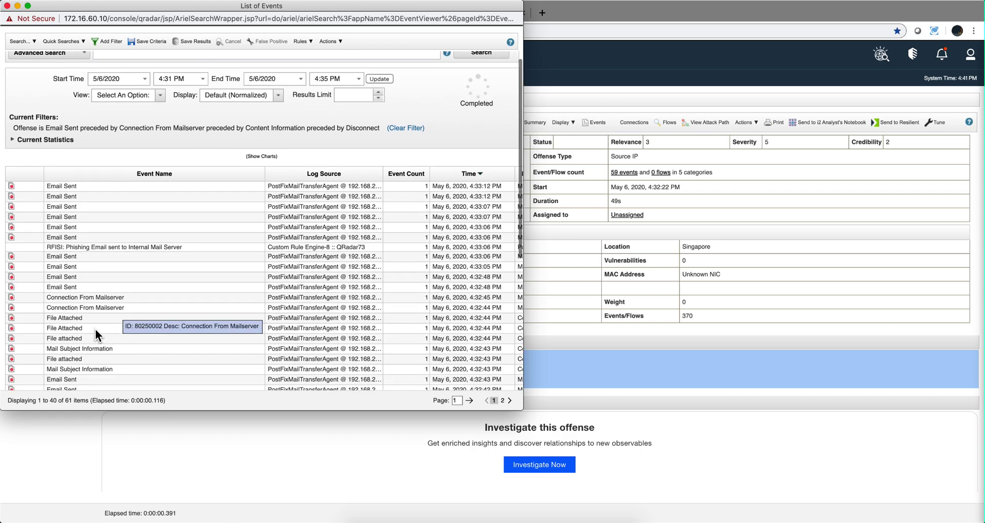
double_click(95, 345)
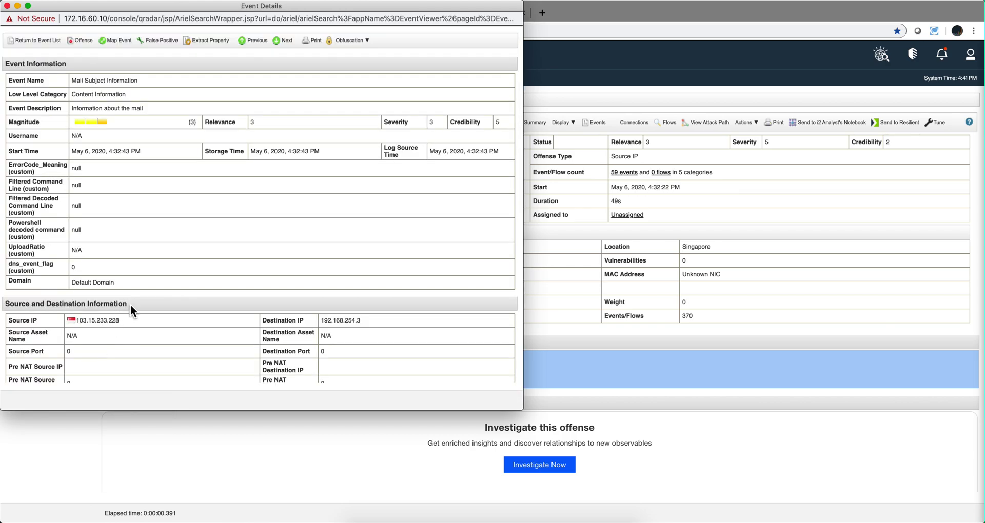
scroll(132, 307, down, 10)
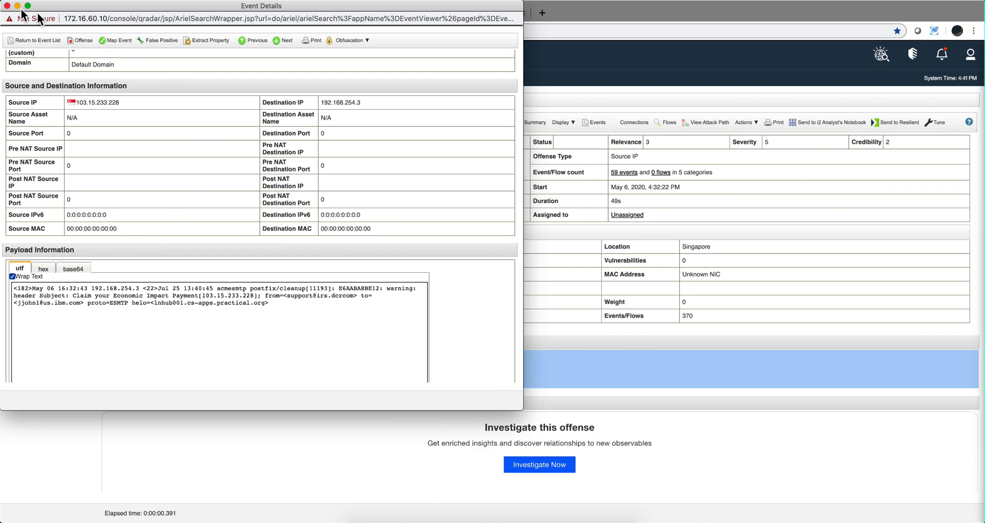
click(7, 6)
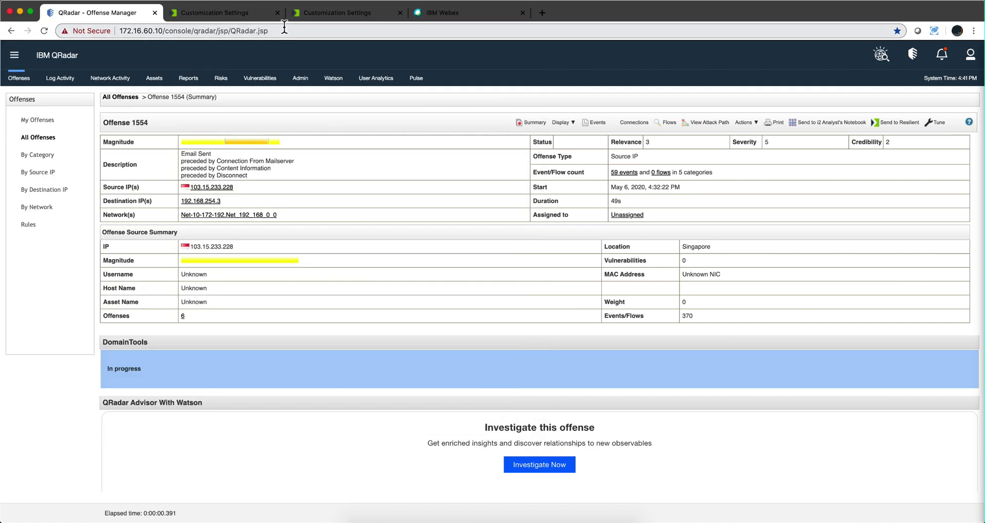
Switch to the SOP: Phishing workflow and zoom its diagram in and out.
click(318, 12)
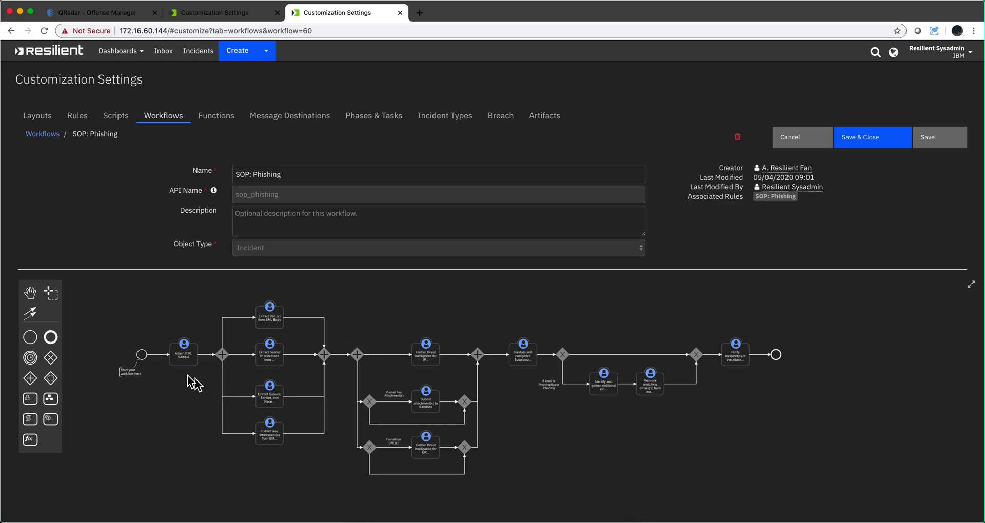
scroll(175, 376, up, 5)
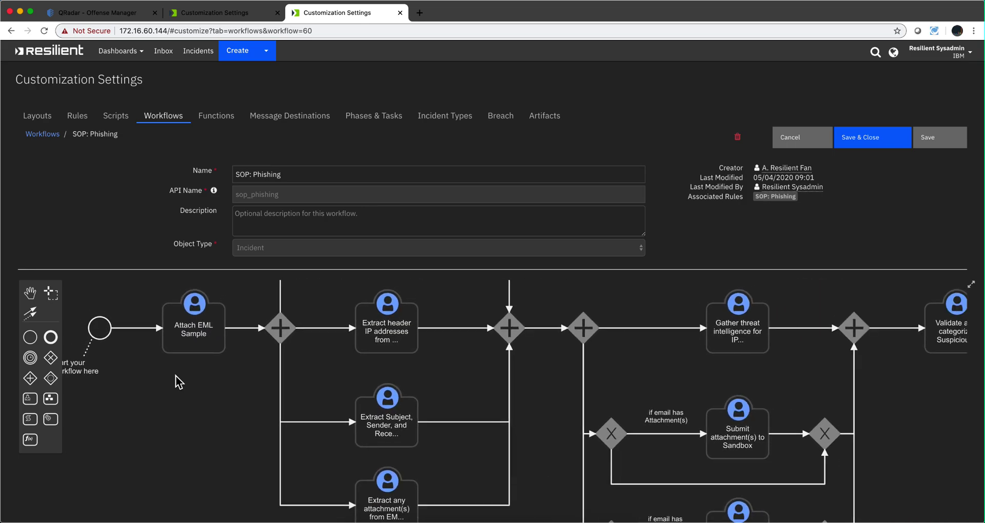
scroll(176, 376, down, 5)
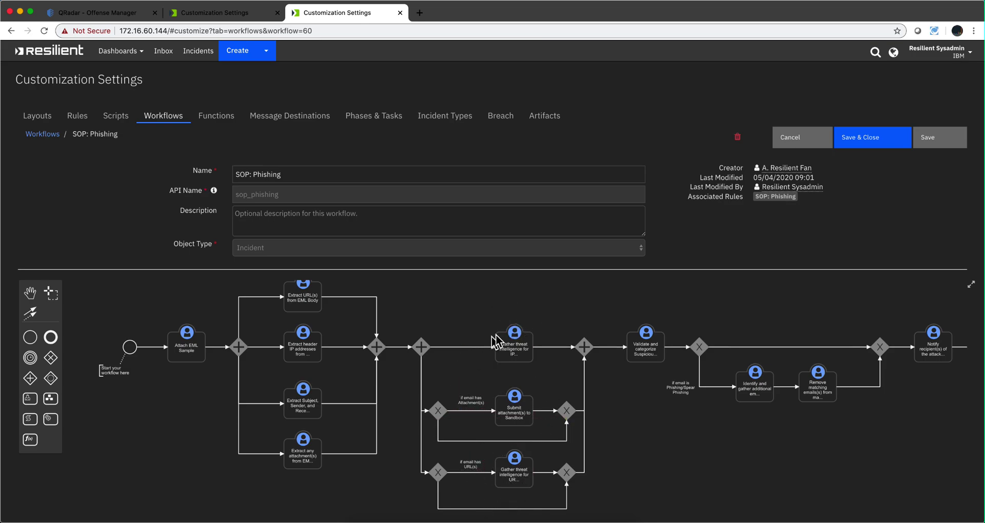
click(511, 353)
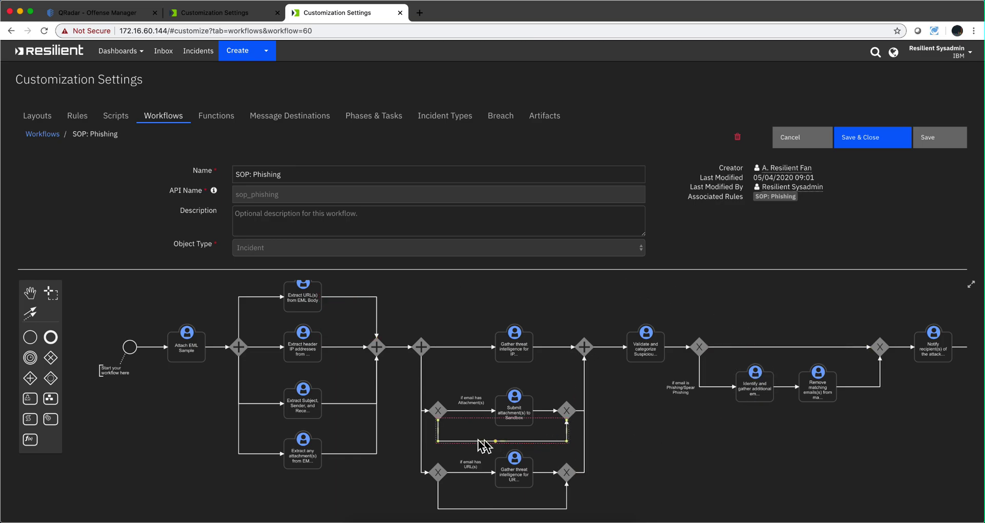
Zoom out the SOP: Phishing workflow canvas.
scroll(393, 377, down, 3)
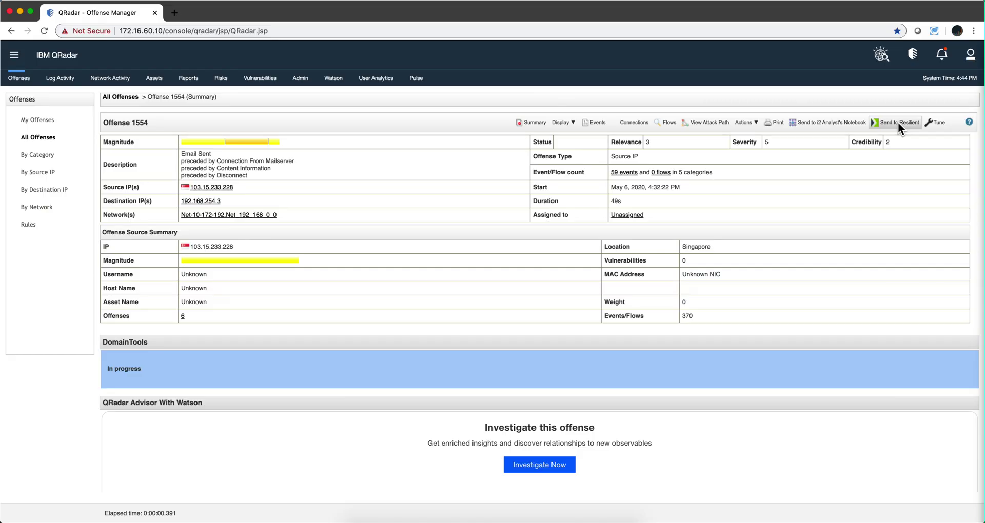
Send offense 1554 to Resilient using the Phishing incident template.
click(897, 122)
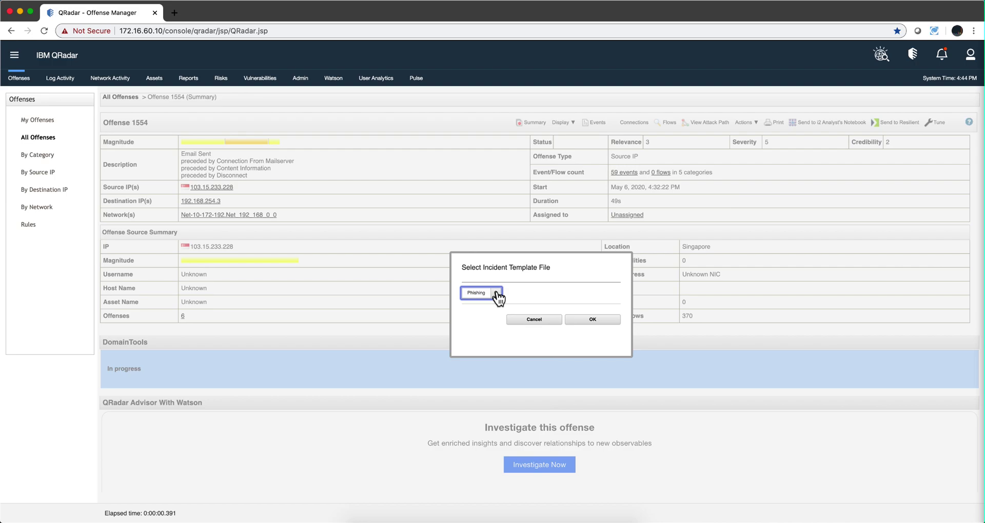
click(591, 320)
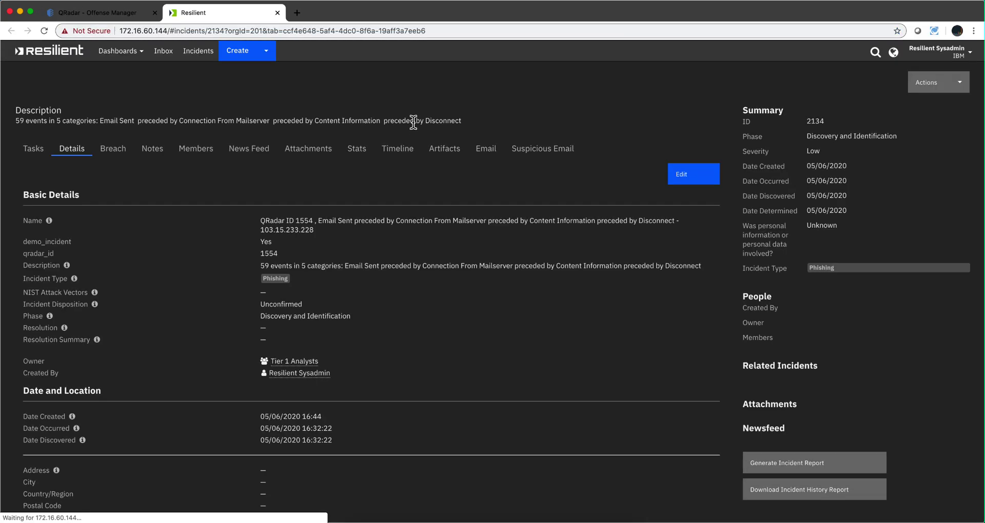
Review incident 2134's tasks and its extracted URL, IP and email artifacts.
click(33, 154)
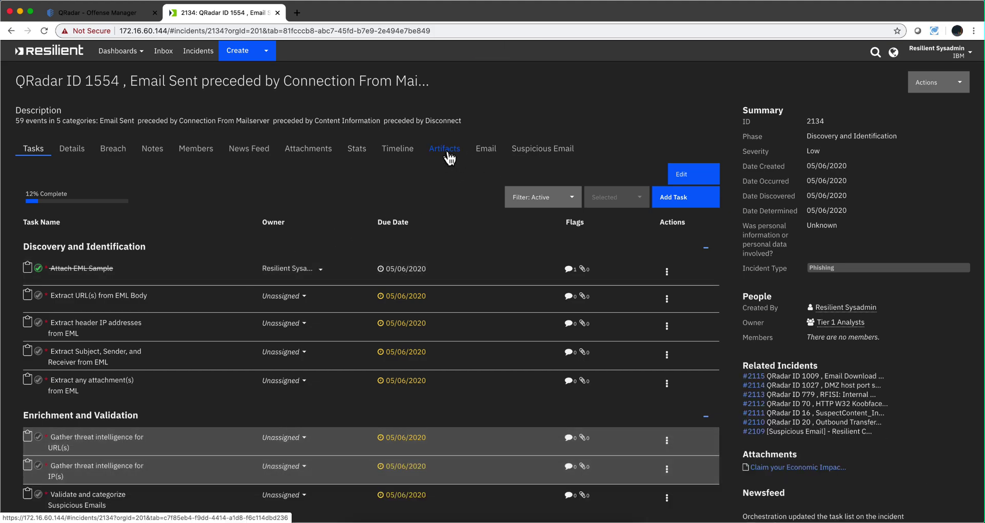
click(445, 149)
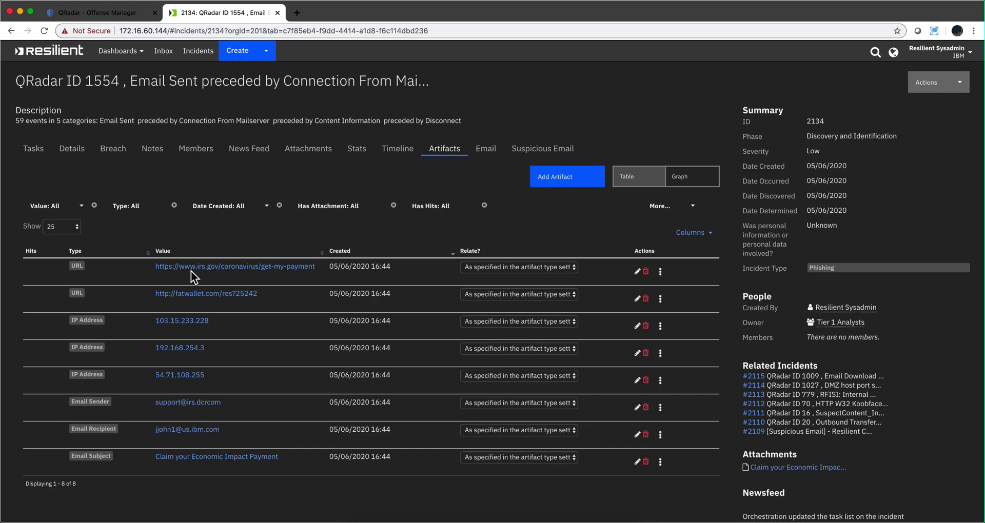
mouse_move(200, 300)
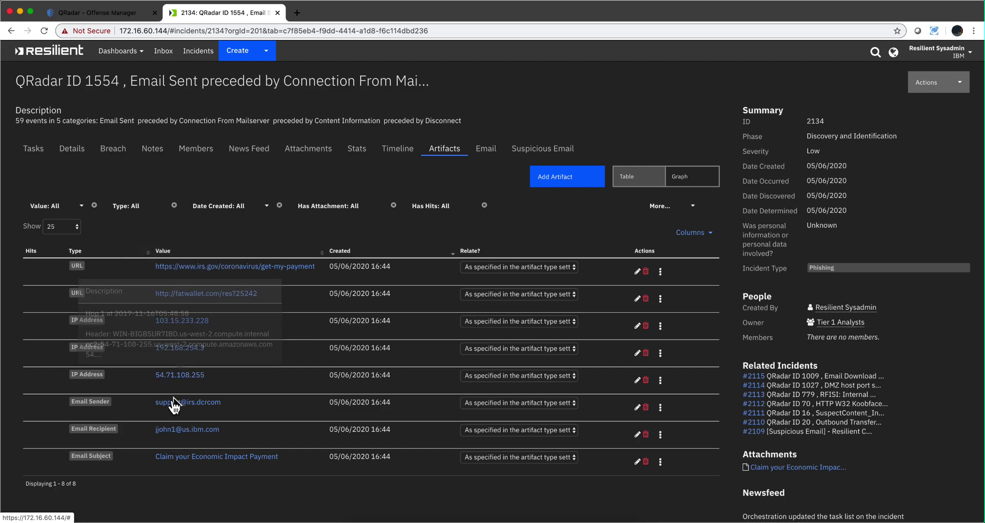
mouse_move(192, 463)
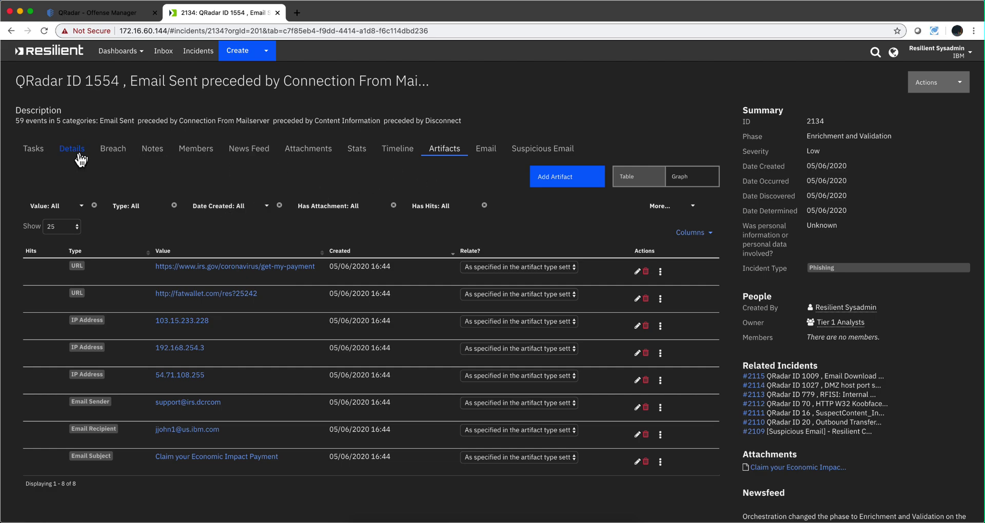
click(34, 153)
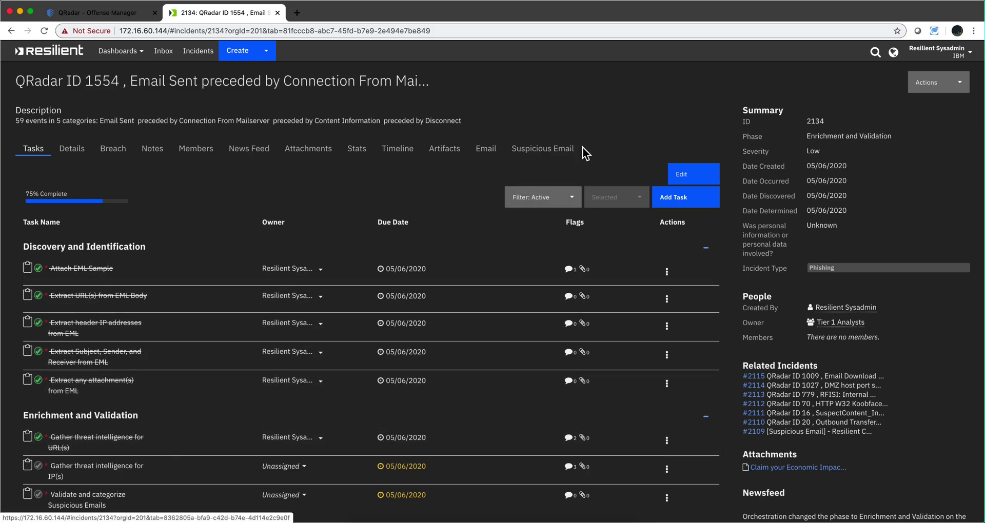
Show Workflow Status from Actions and review the 14 workflows, 8 still running.
click(935, 85)
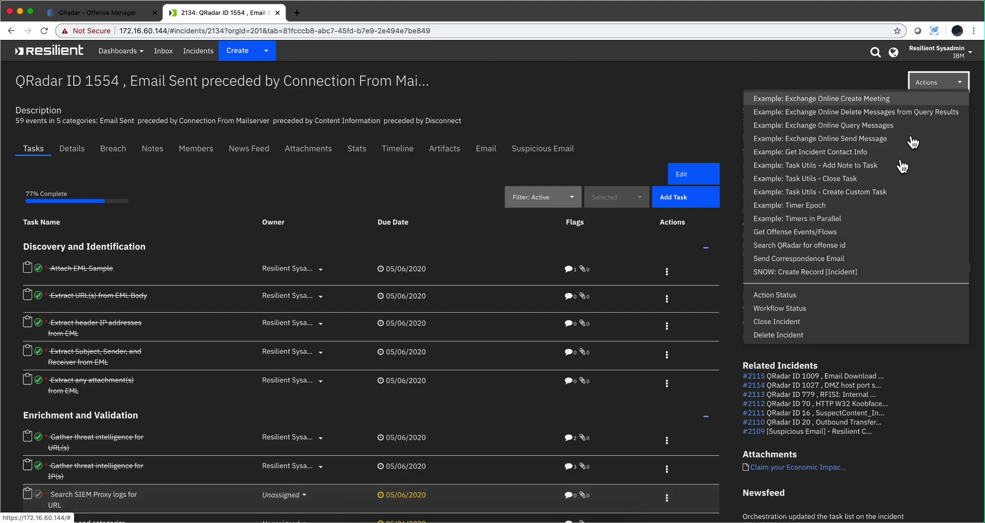
click(845, 306)
scroll(441, 381, down, 3)
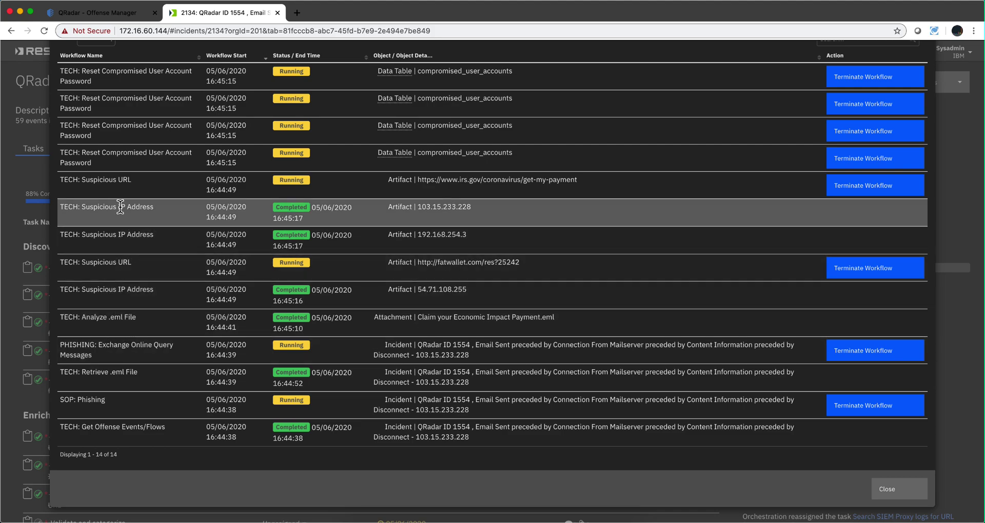
scroll(119, 279, up, 2)
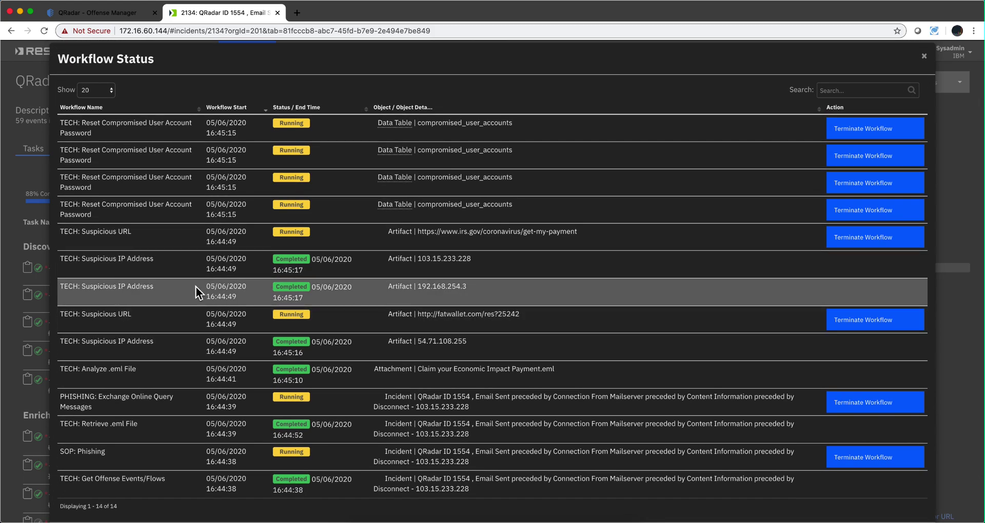
scroll(196, 286, up, 2)
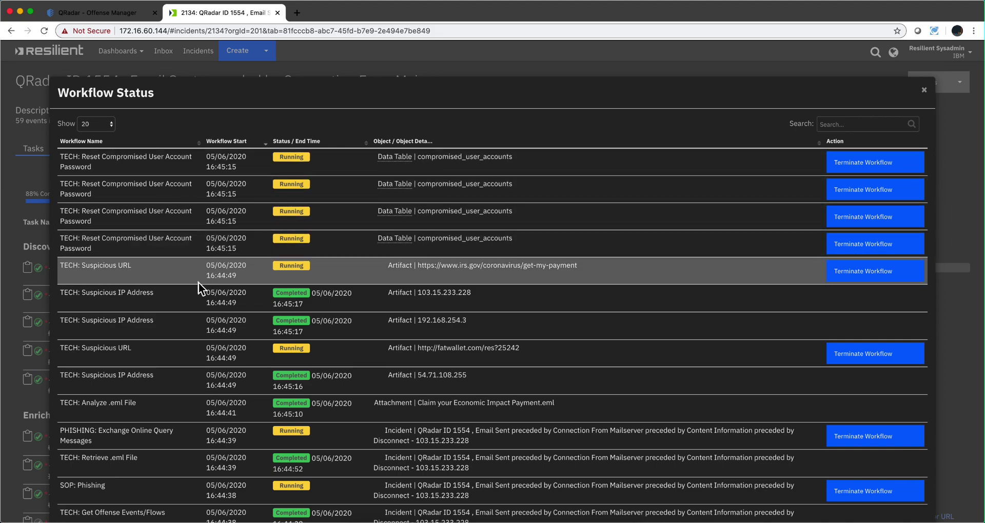
Close Workflow Status and review the task list, where only Validate and categorize Suspicious Emails remains open.
click(925, 93)
scroll(163, 219, down, 2)
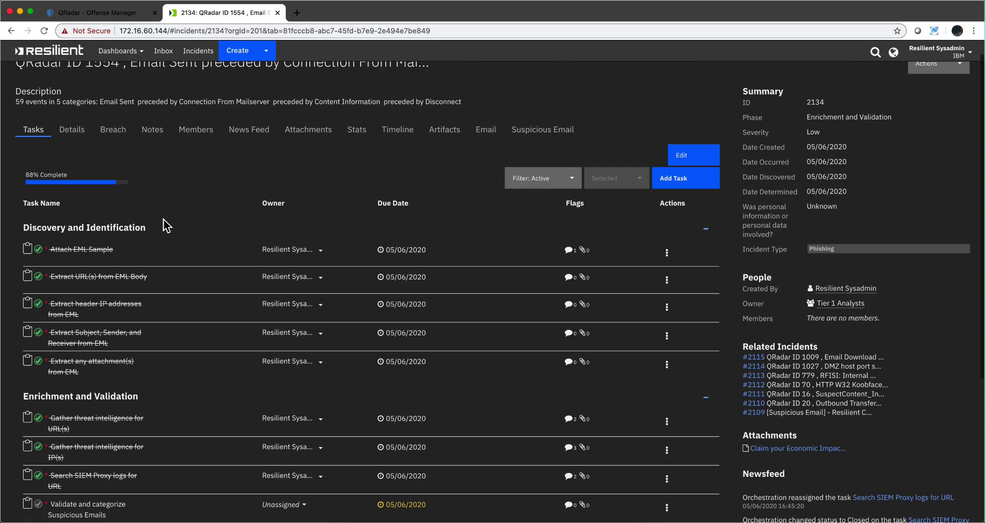
scroll(164, 226, down, 1)
scroll(164, 219, down, 2)
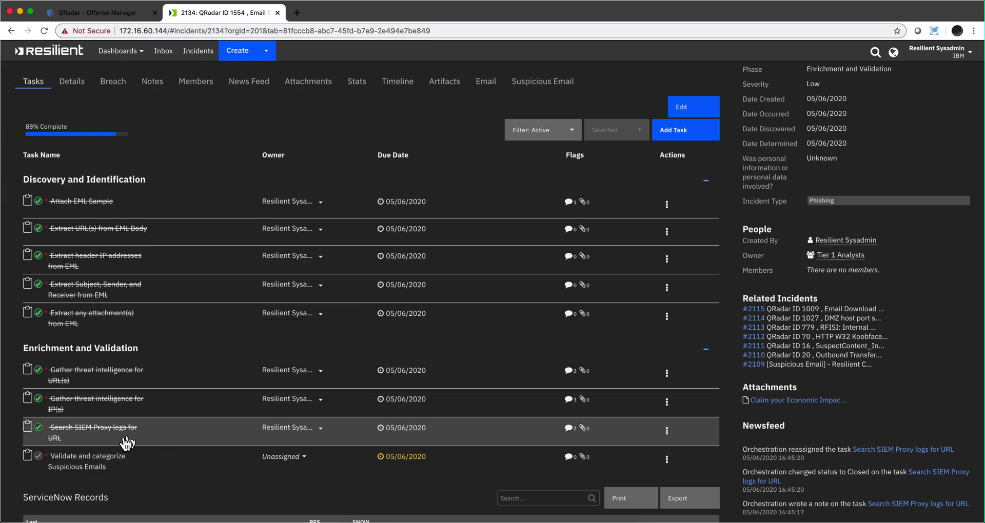
mouse_move(66, 440)
scroll(395, 257, up, 2)
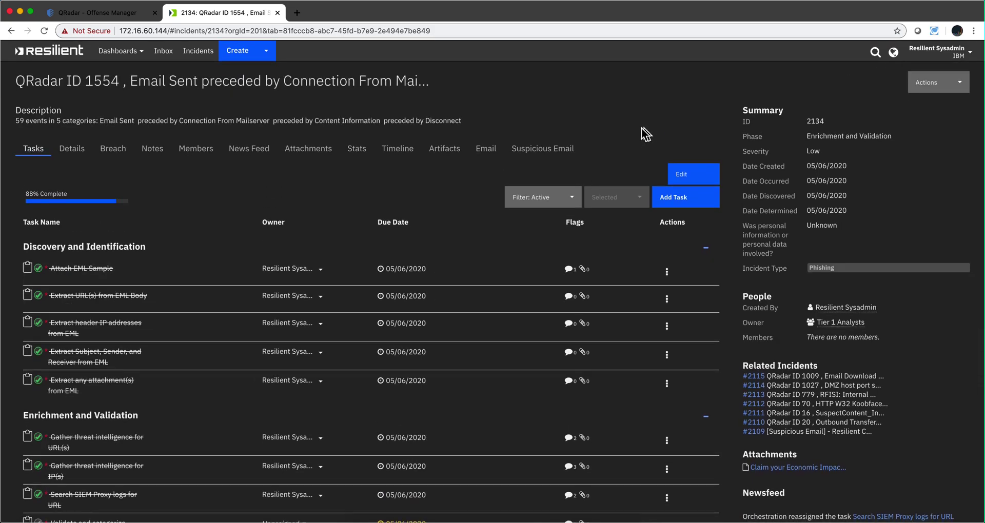
click(543, 155)
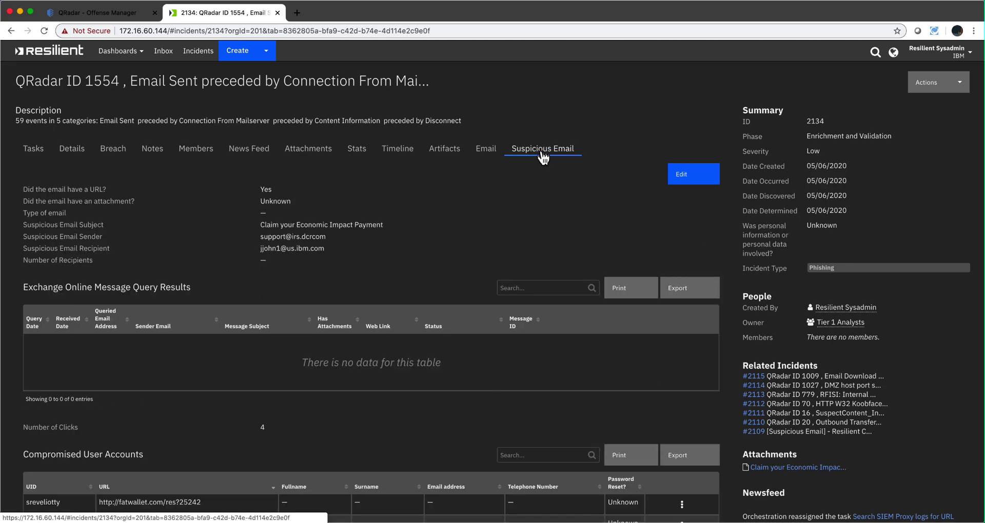
scroll(389, 332, down, 1)
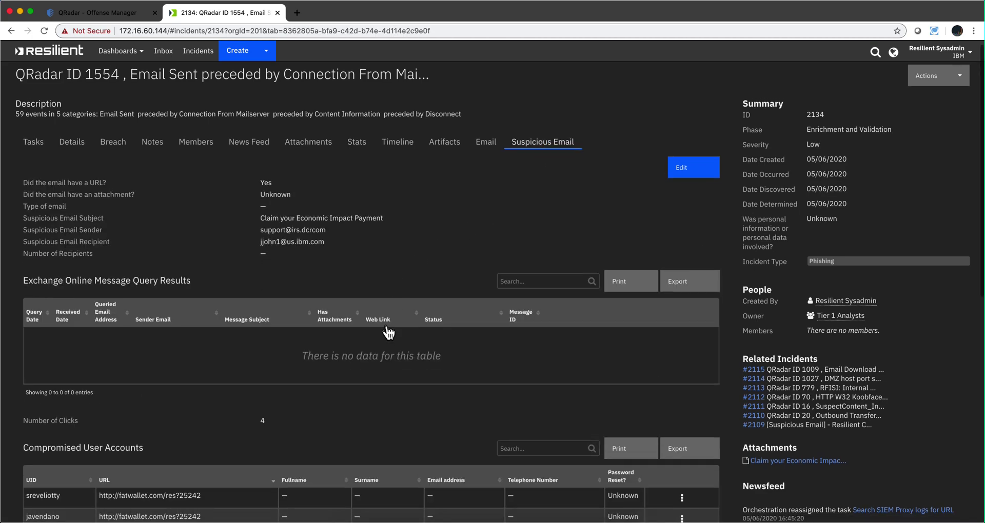
scroll(388, 332, down, 2)
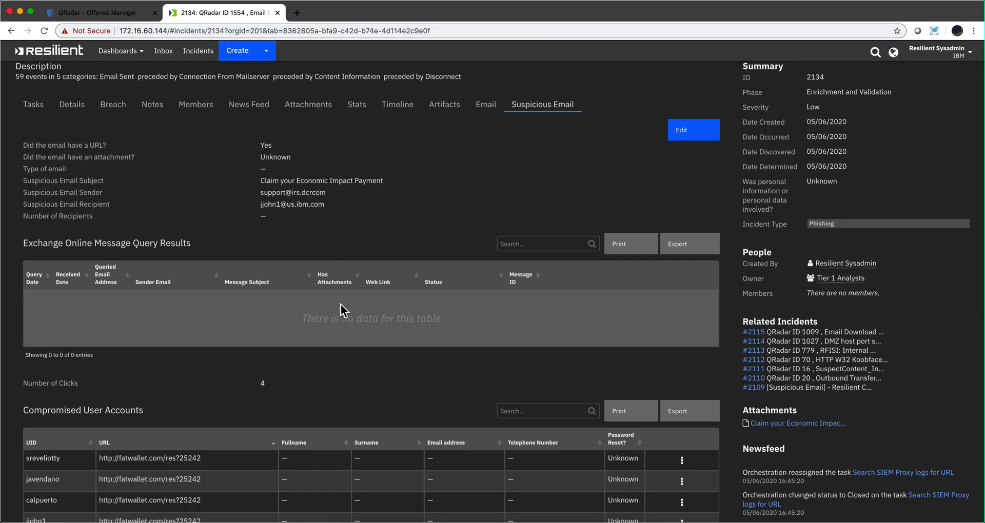
scroll(341, 304, down, 4)
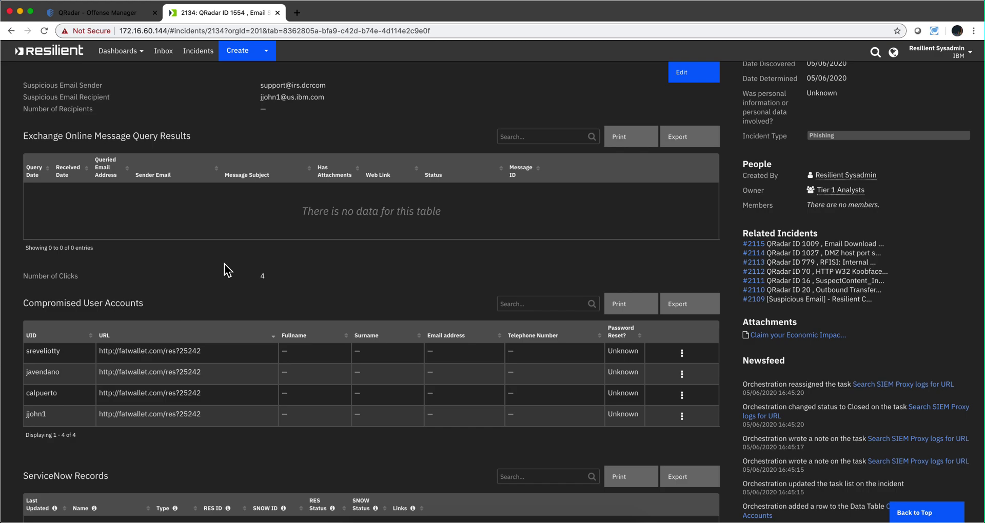
scroll(267, 259, up, 3)
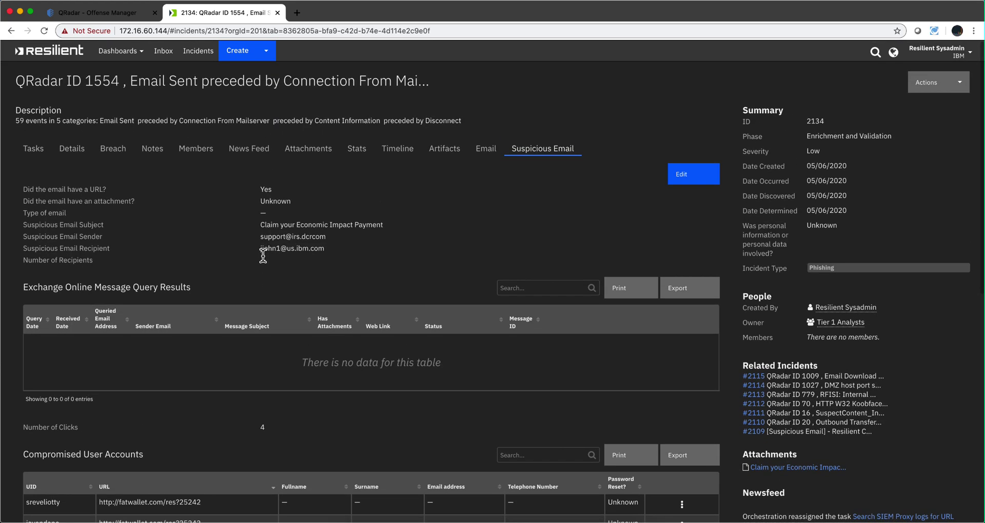
Open the Validate and categorize Suspicious Emails task from the task list.
click(33, 150)
scroll(123, 255, down, 1)
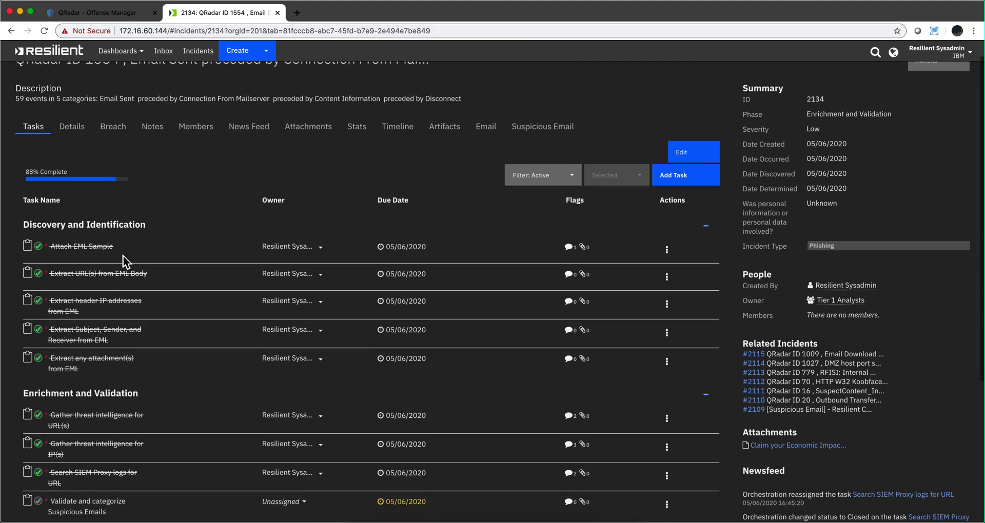
scroll(122, 255, down, 3)
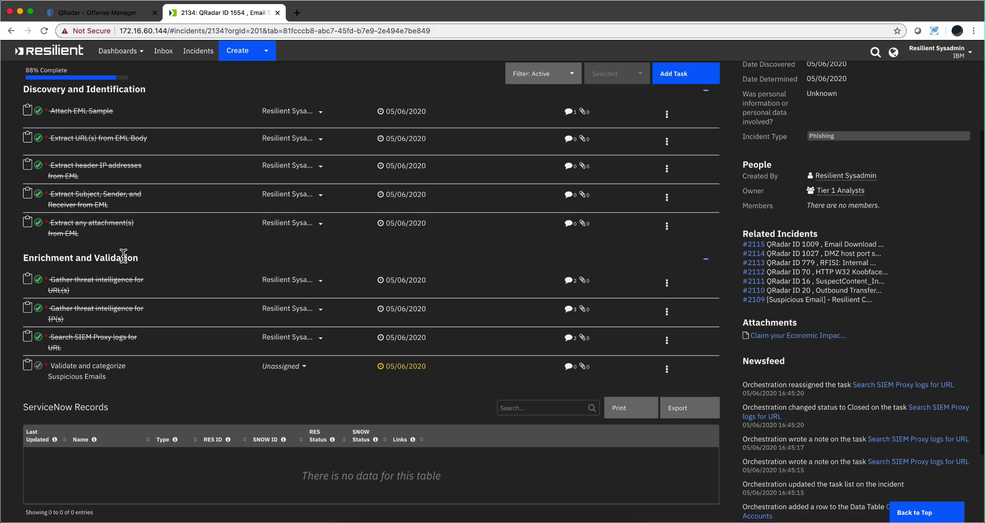
mouse_move(101, 373)
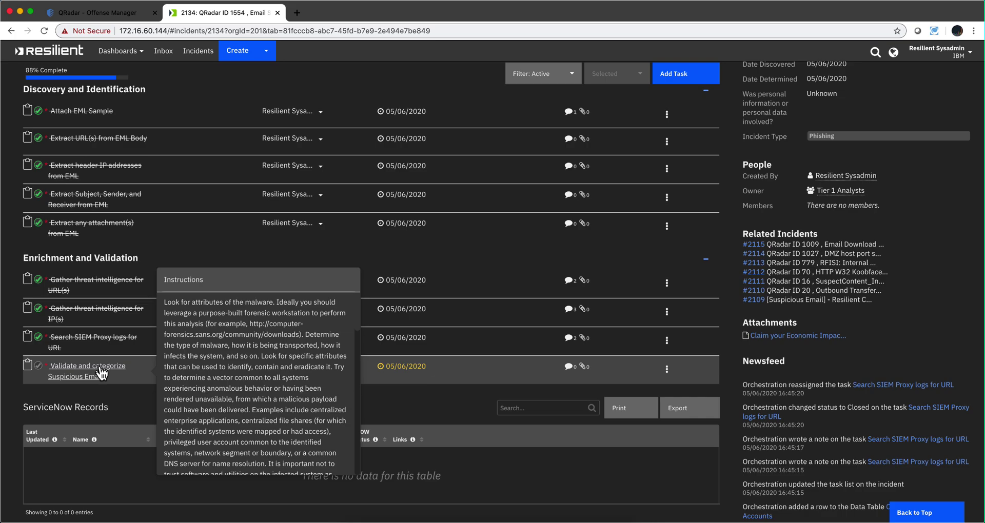
click(100, 372)
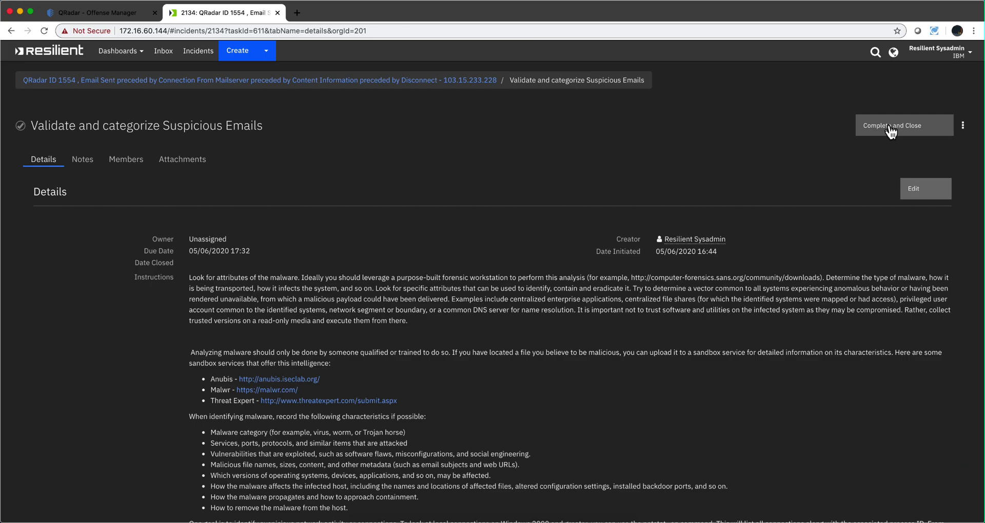
Set Type of email to Phishing, save, and complete and close the task.
click(927, 192)
scroll(433, 336, down, 5)
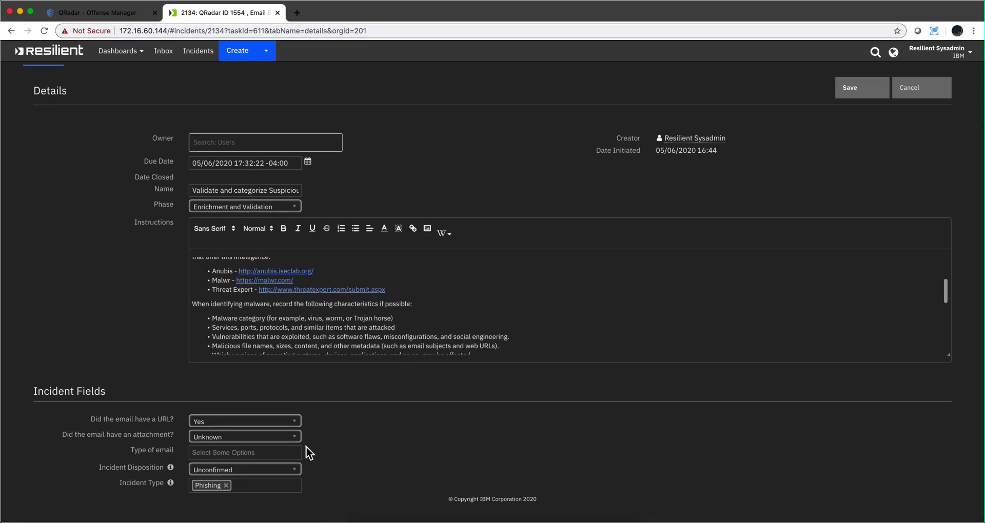
click(272, 452)
click(254, 507)
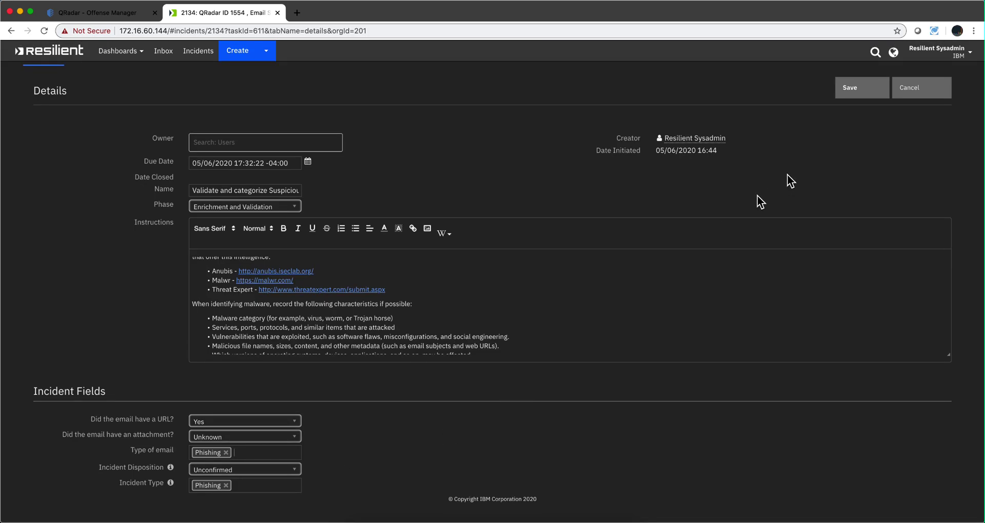
click(856, 93)
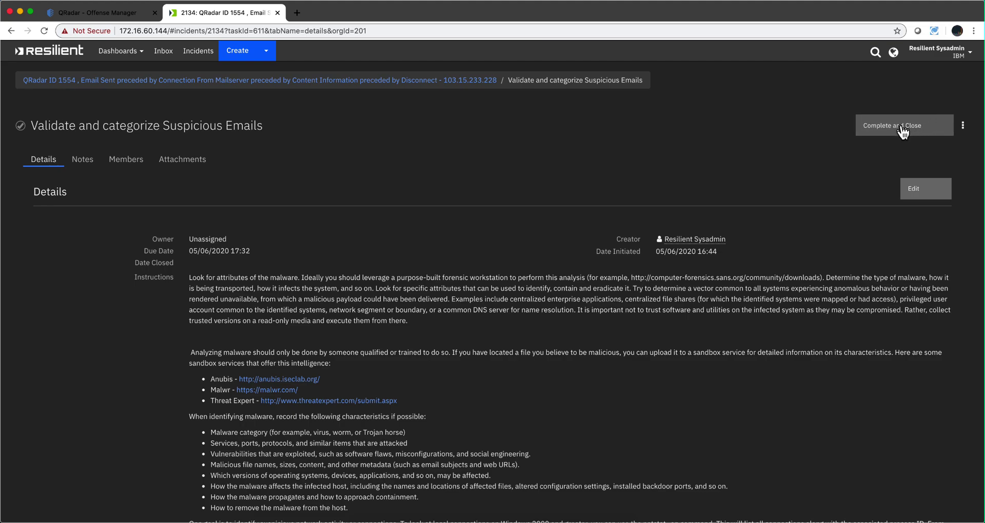
click(903, 132)
click(898, 129)
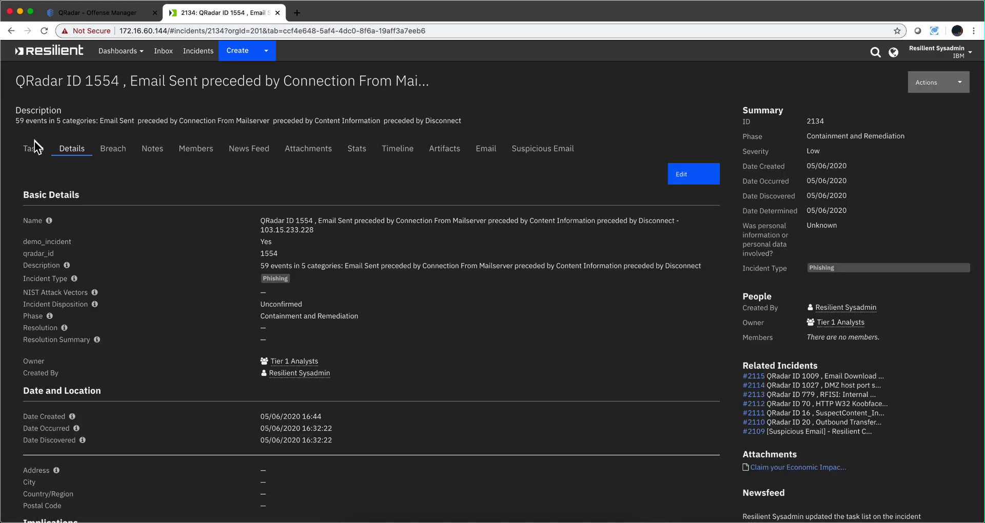
Review the finished Containment and Remediation tasks and the open Blacklist URL ticket task.
click(33, 149)
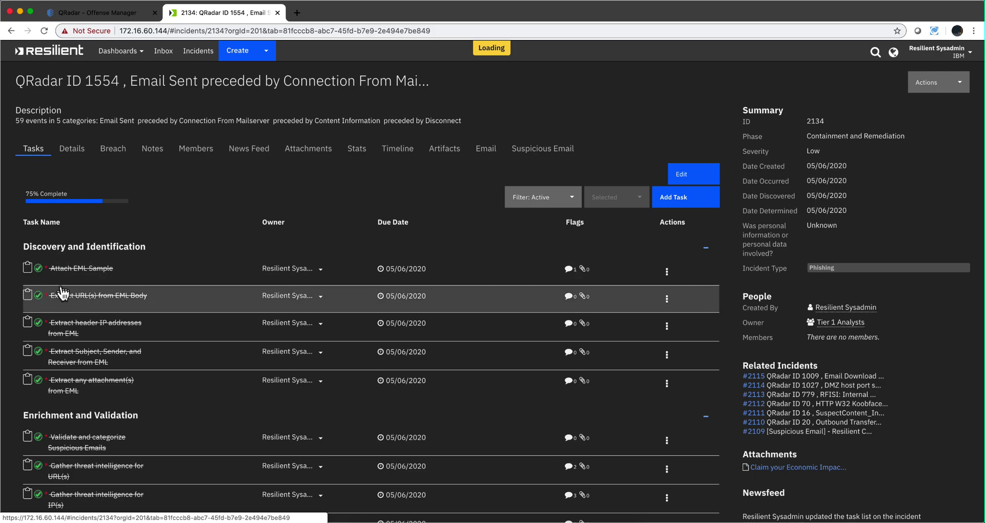
scroll(62, 294, down, 3)
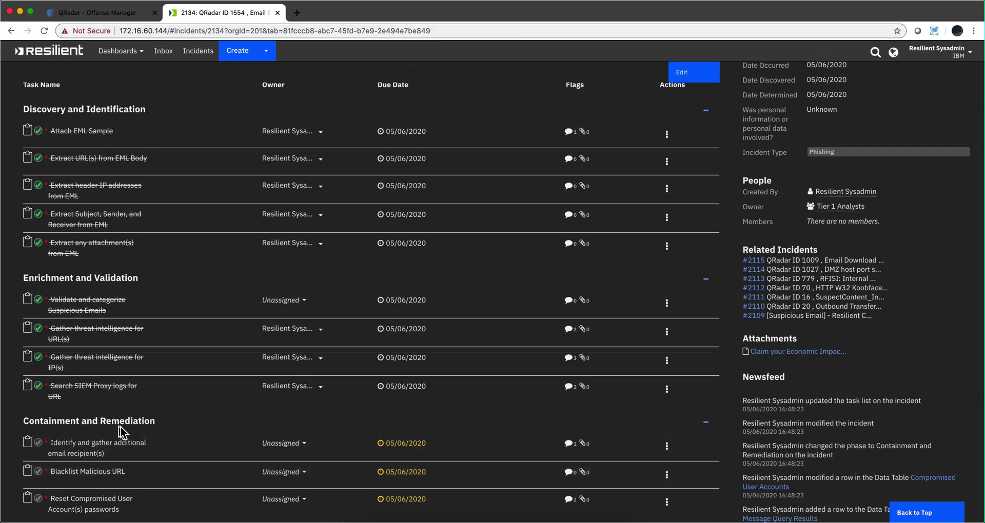
scroll(198, 422, down, 3)
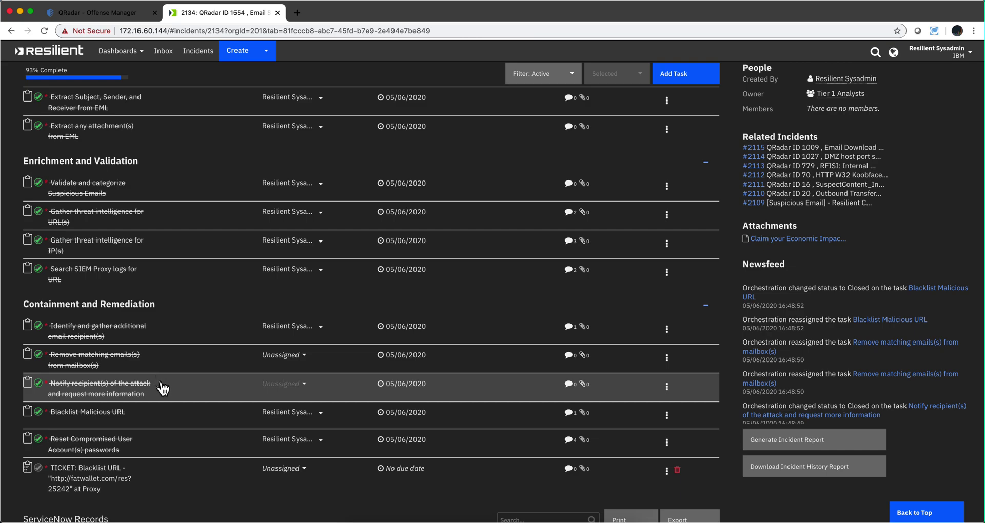
mouse_move(138, 399)
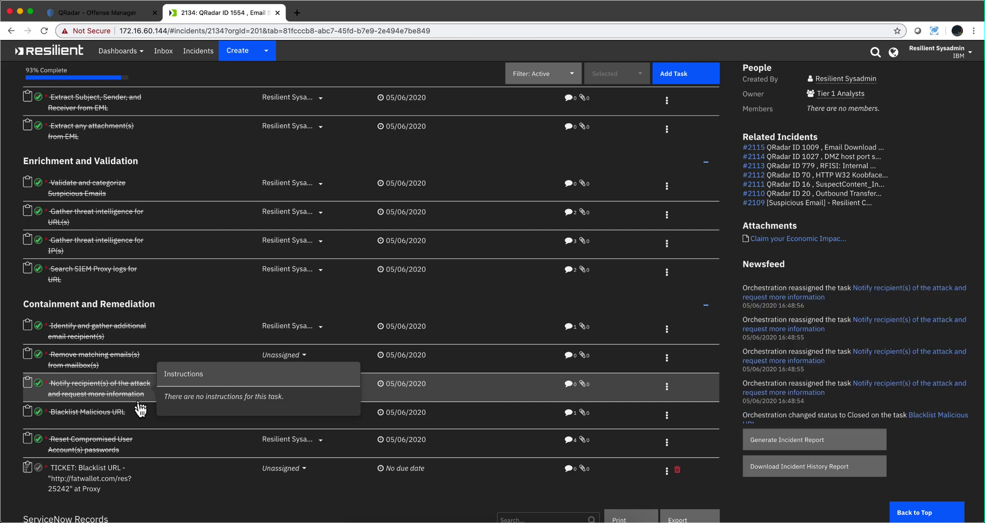
scroll(139, 410, down, 2)
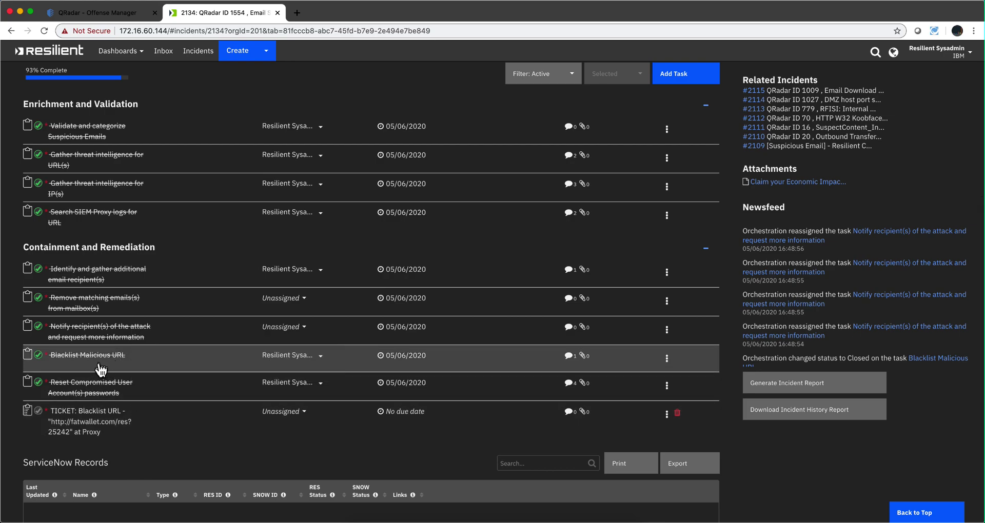
mouse_move(103, 368)
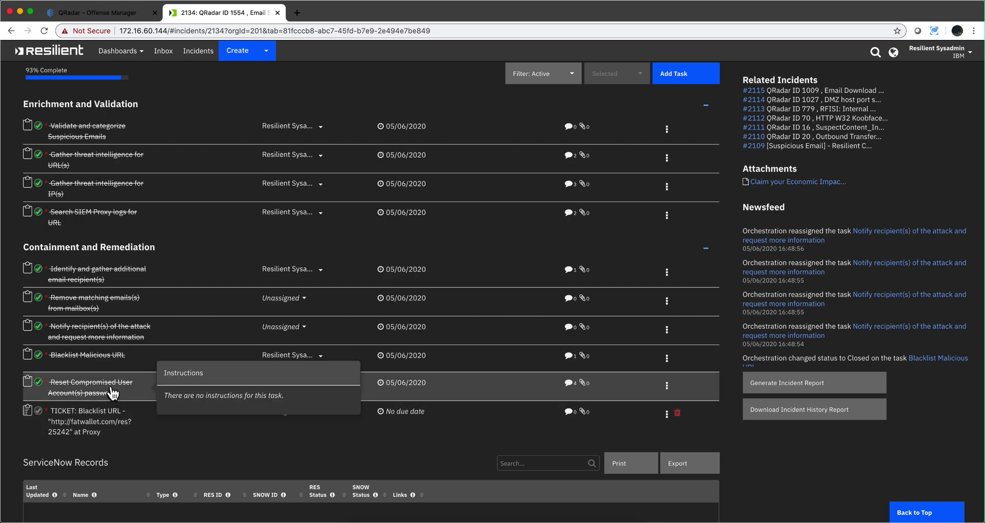
mouse_move(103, 434)
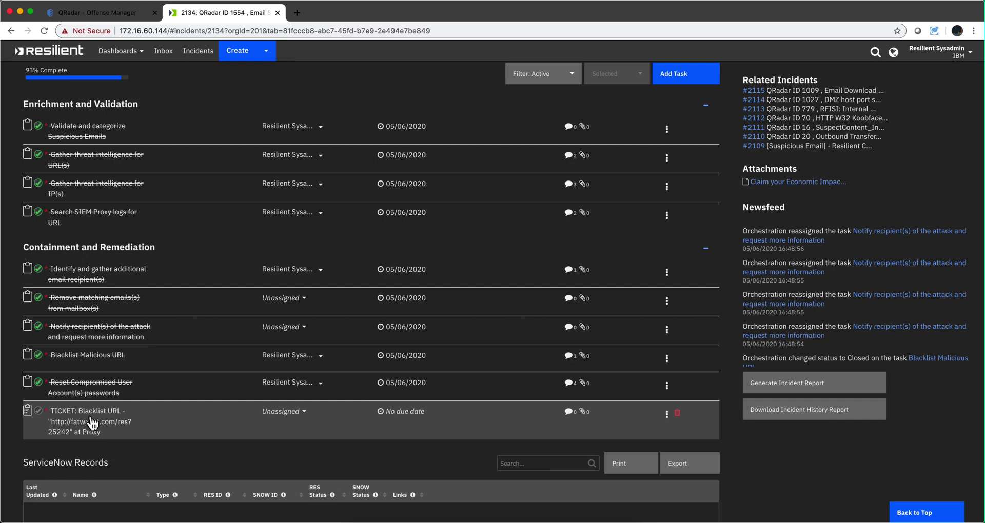
scroll(133, 287, up, 1)
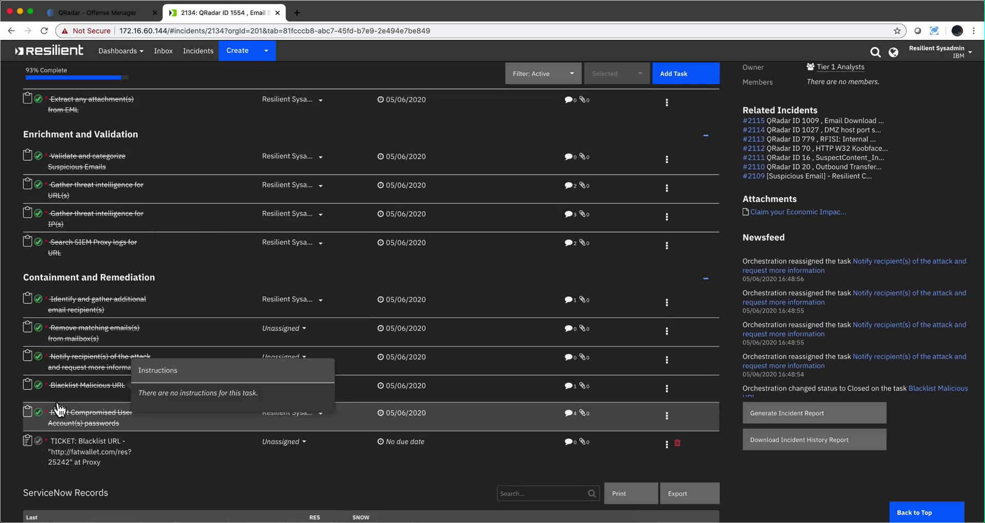
scroll(58, 409, down, 2)
mouse_move(101, 396)
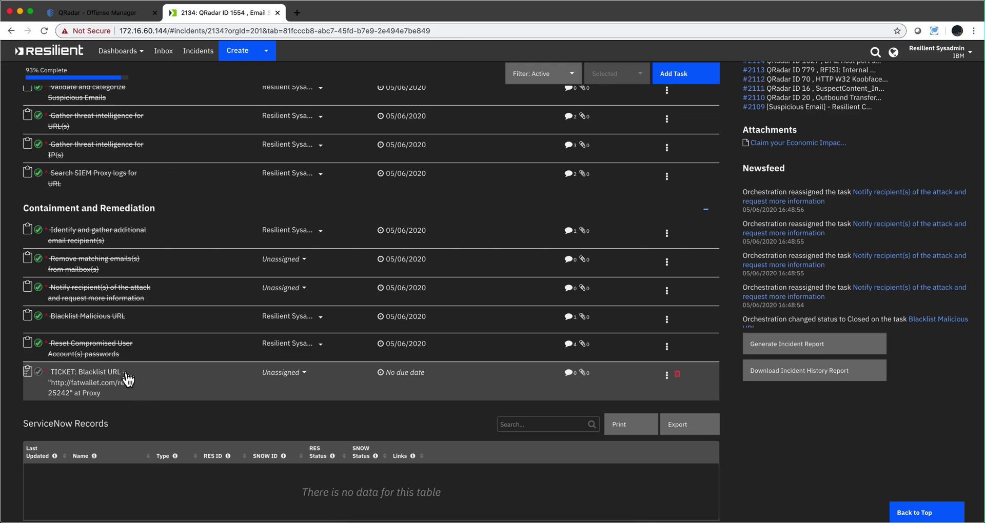
mouse_move(80, 353)
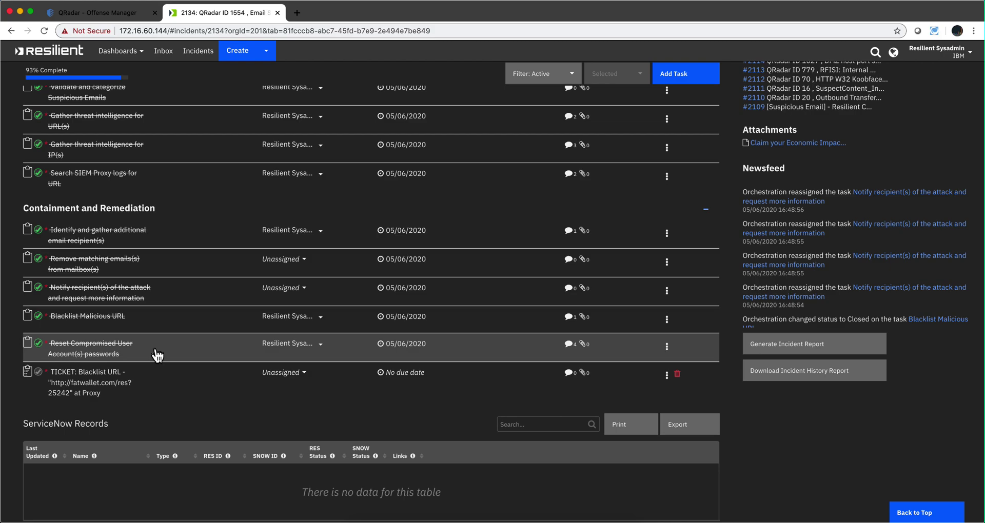
scroll(221, 244, up, 2)
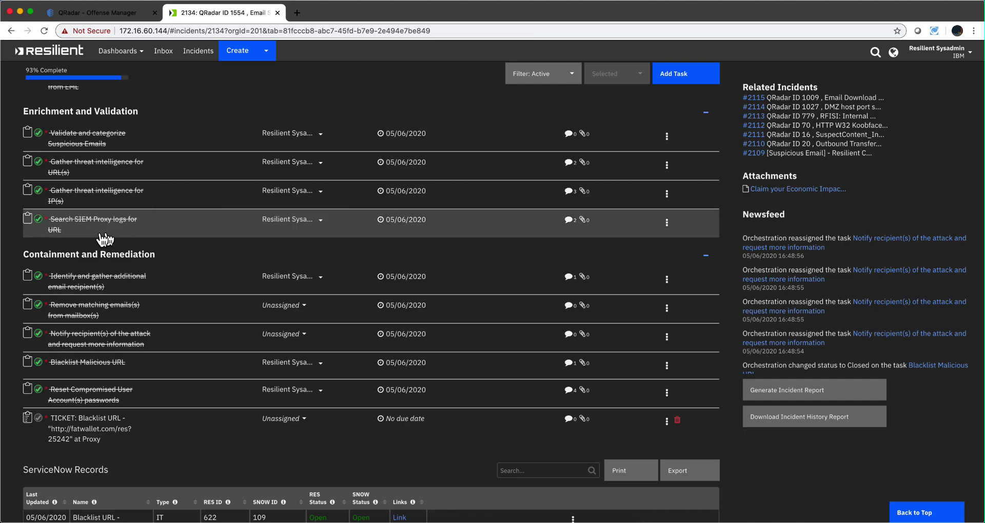
mouse_move(93, 228)
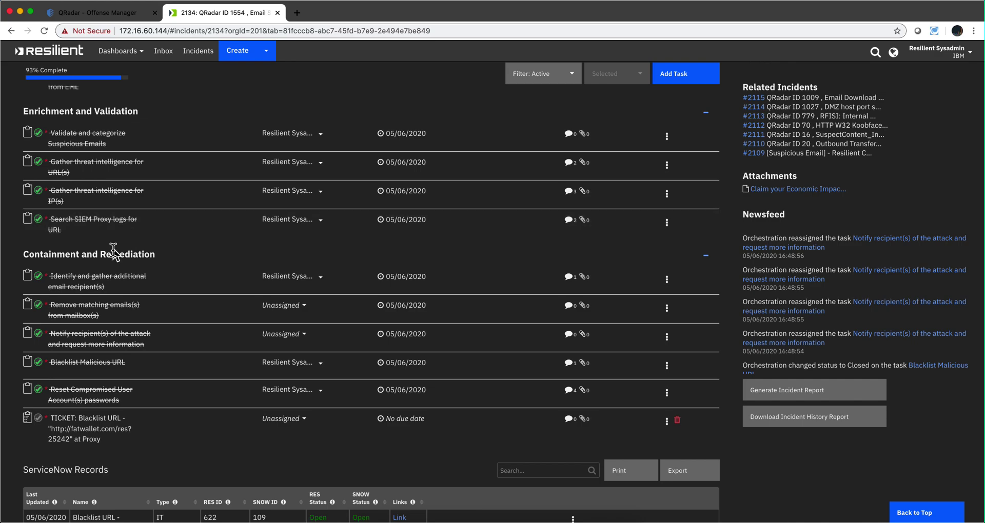
mouse_move(103, 315)
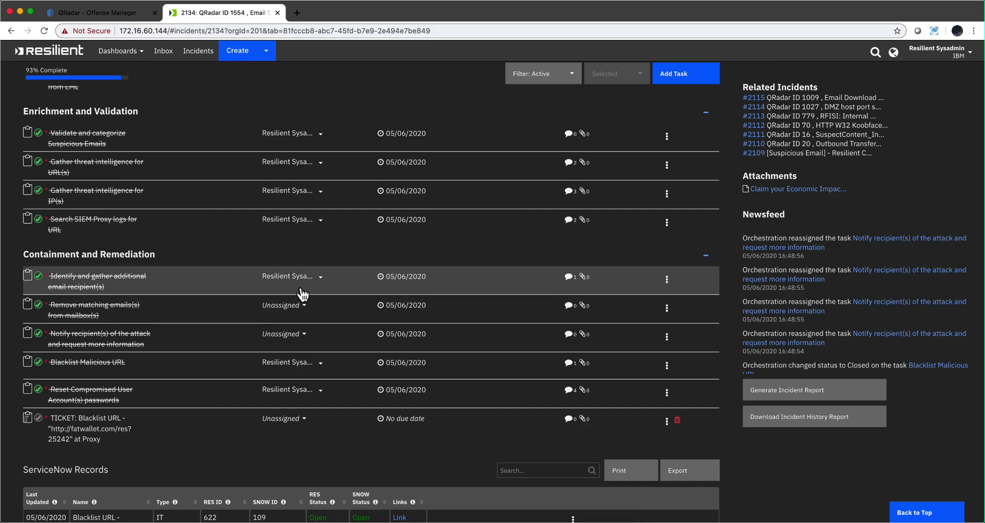
scroll(303, 230, up, 6)
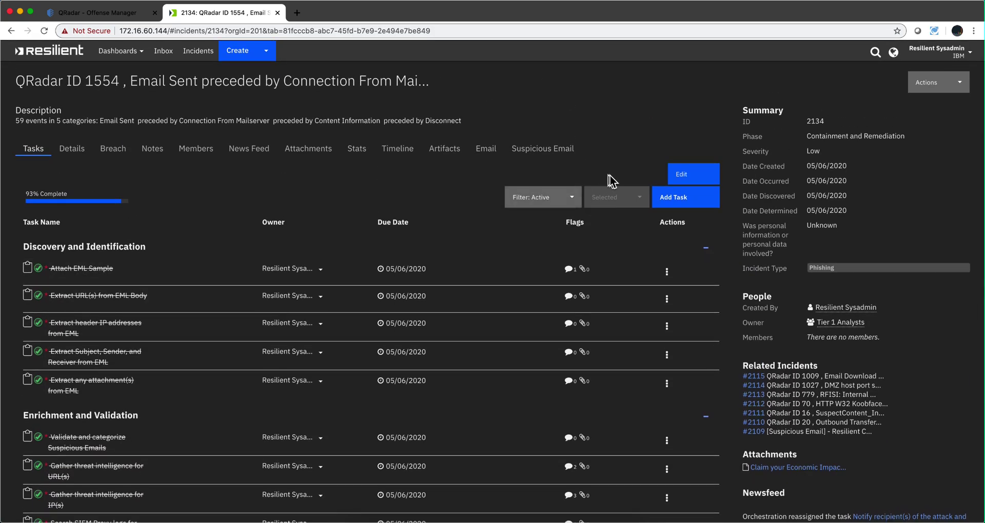
click(554, 151)
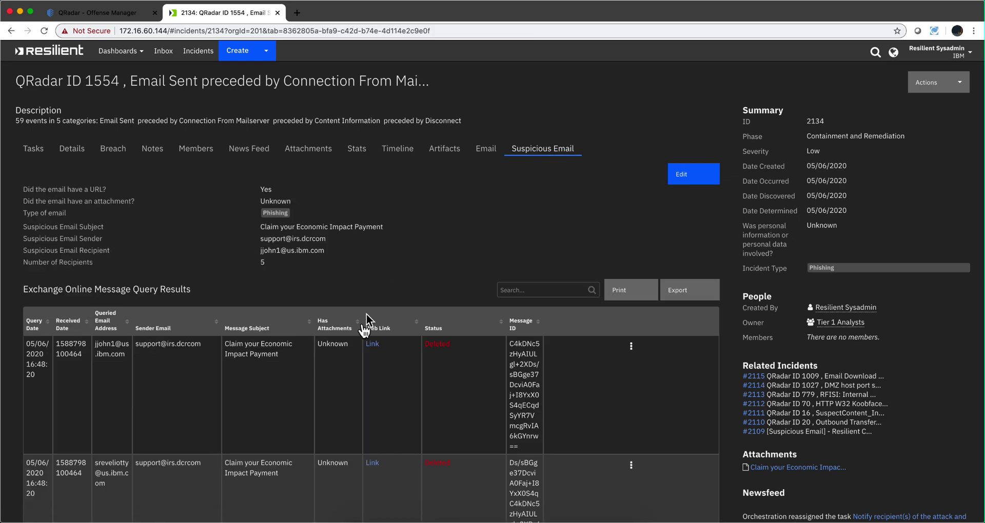
scroll(348, 346, down, 1)
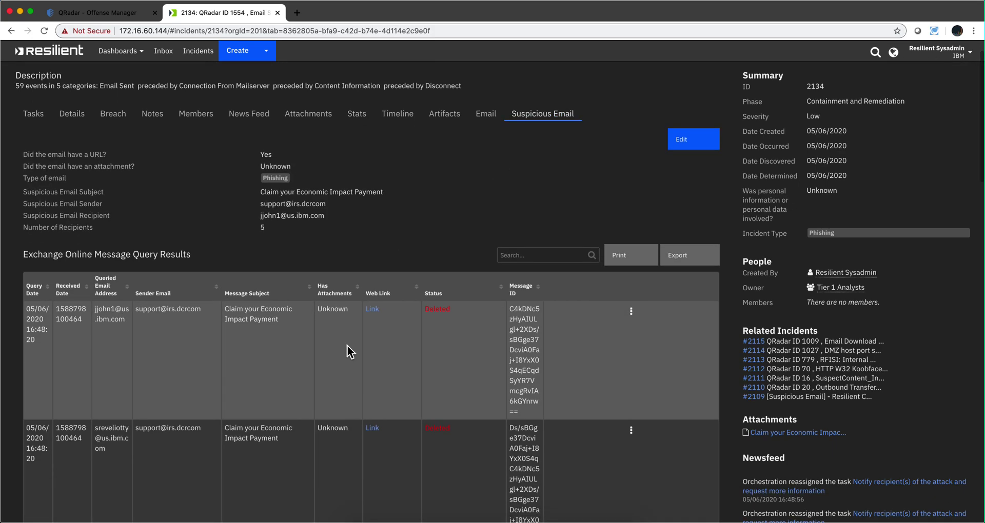
scroll(347, 345, down, 1)
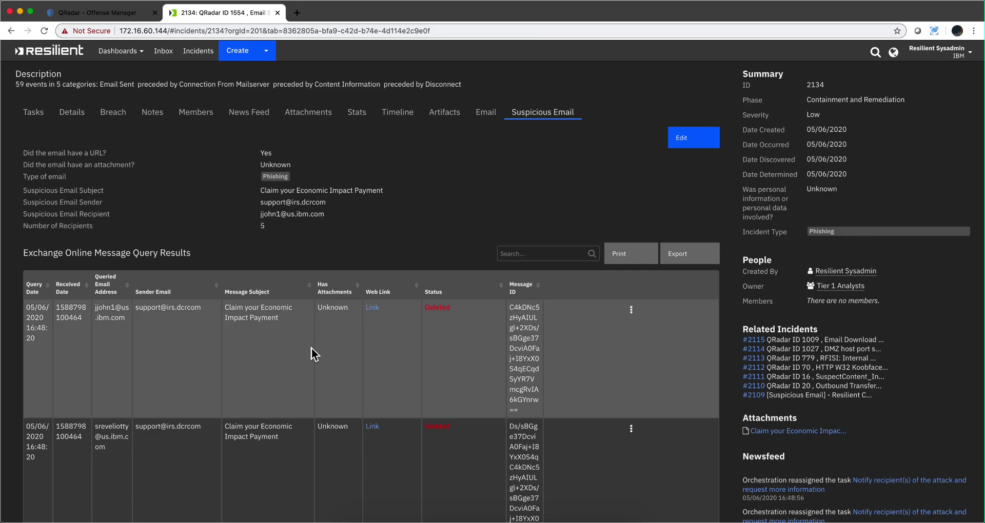
scroll(312, 349, down, 3)
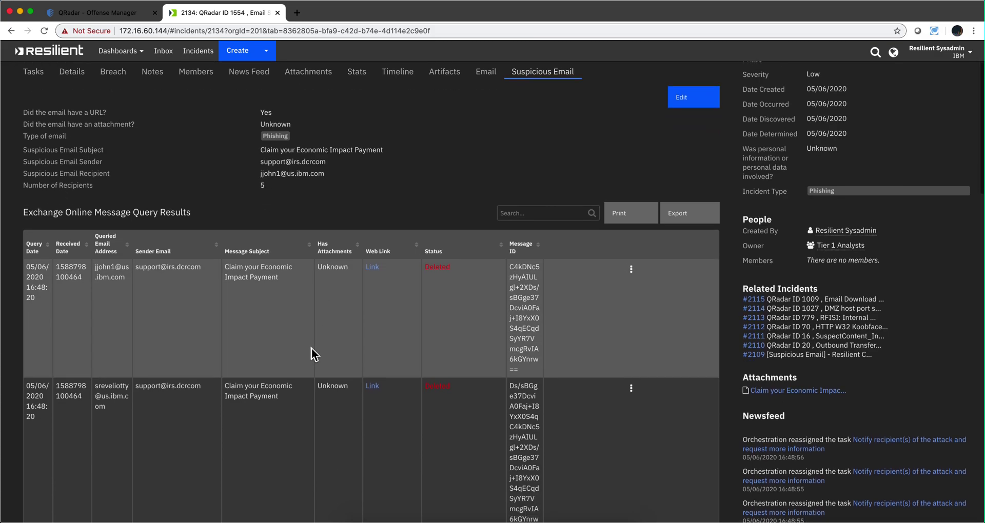
scroll(210, 266, down, 3)
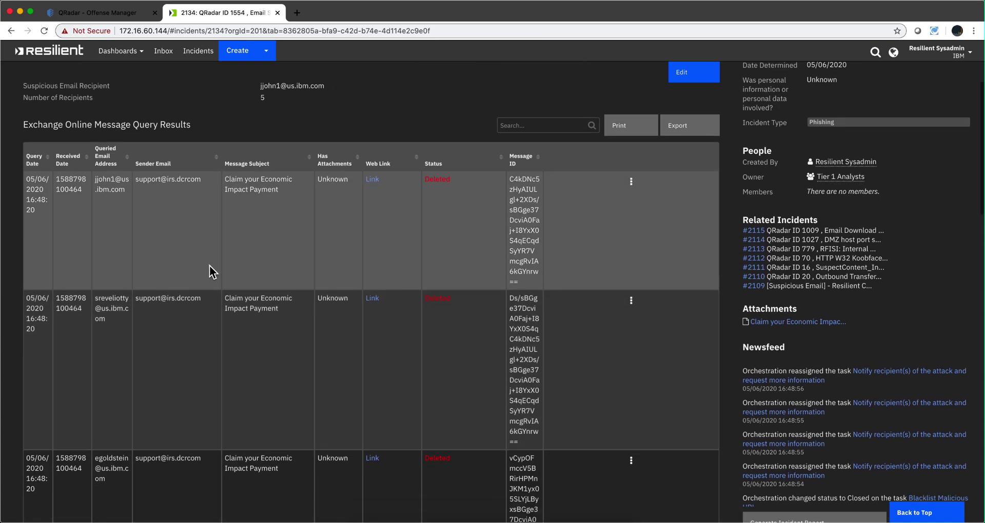
scroll(131, 344, down, 3)
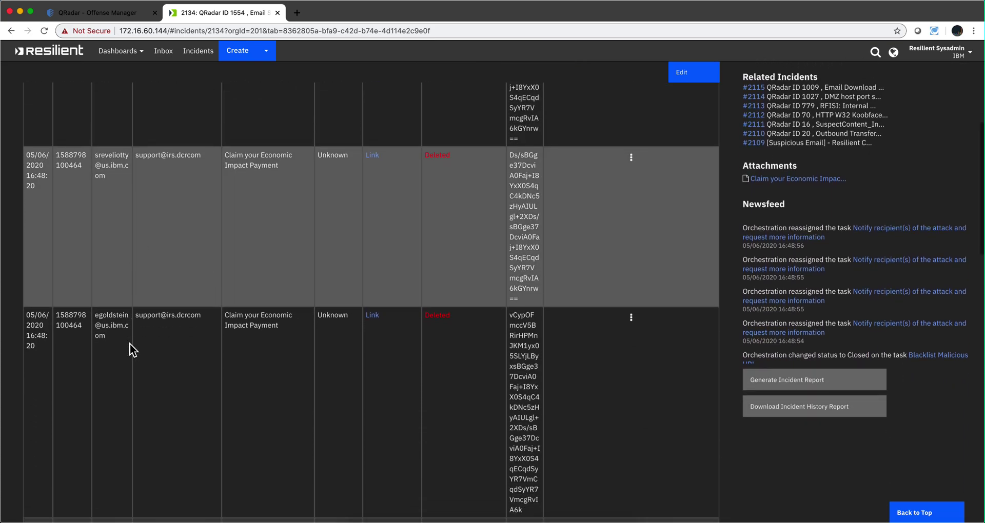
scroll(130, 343, down, 7)
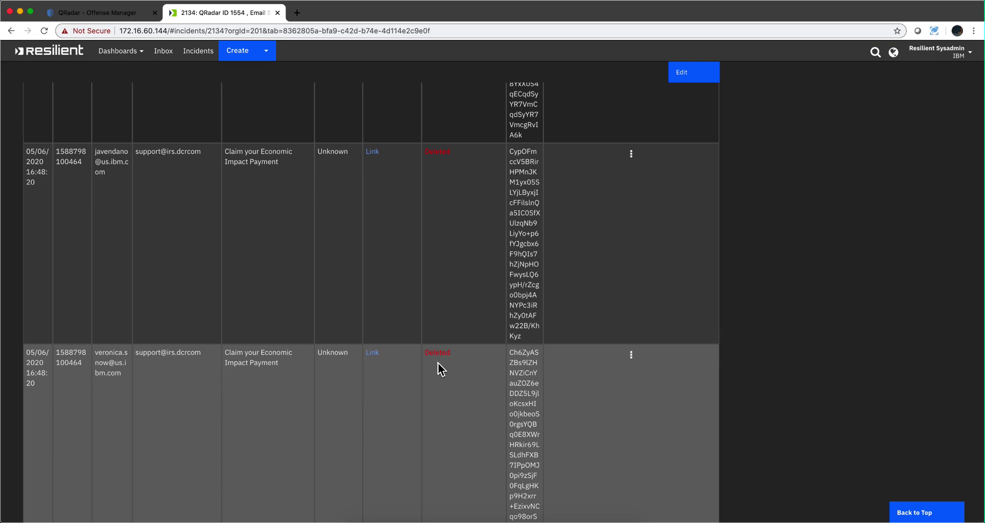
scroll(438, 362, up, 8)
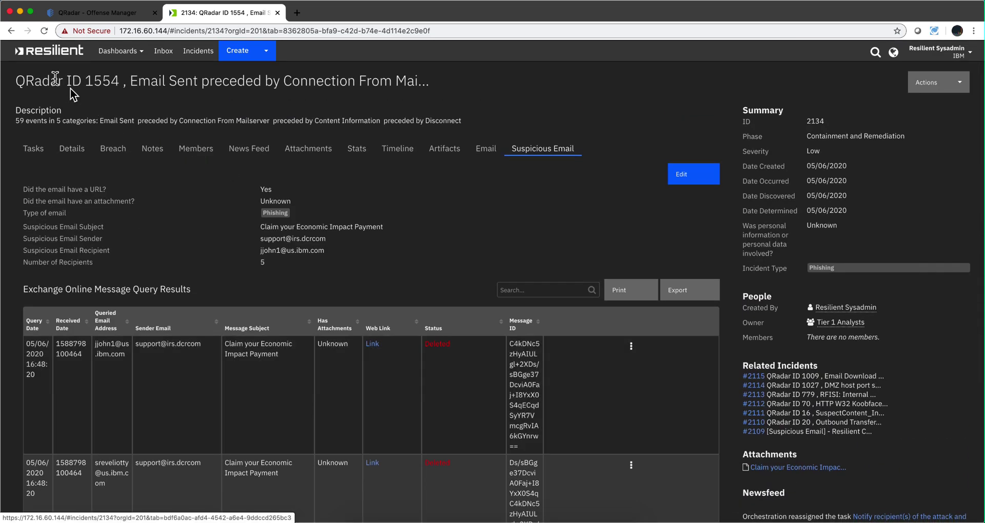
Find and open the Reset Compromised User Account(s) passwords task in the task list.
click(33, 150)
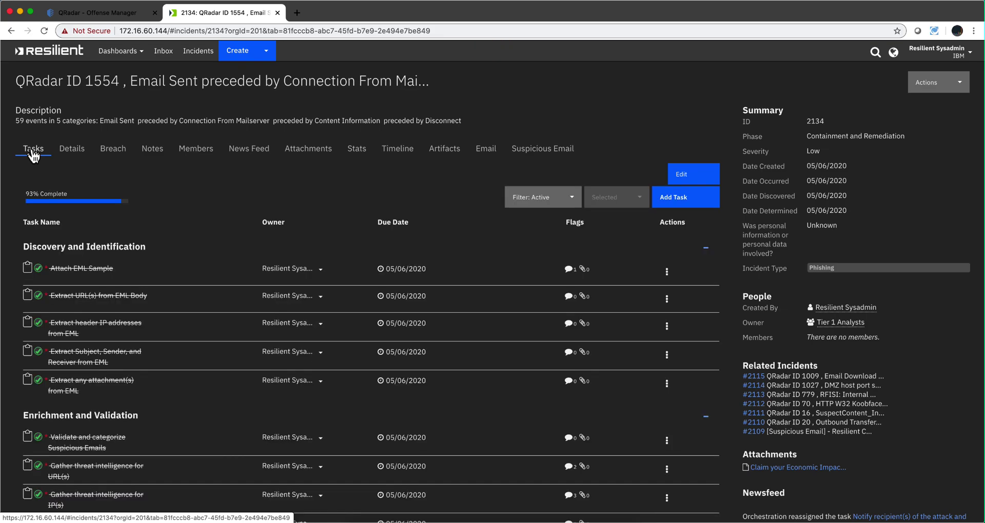
scroll(103, 233, down, 4)
scroll(103, 233, down, 2)
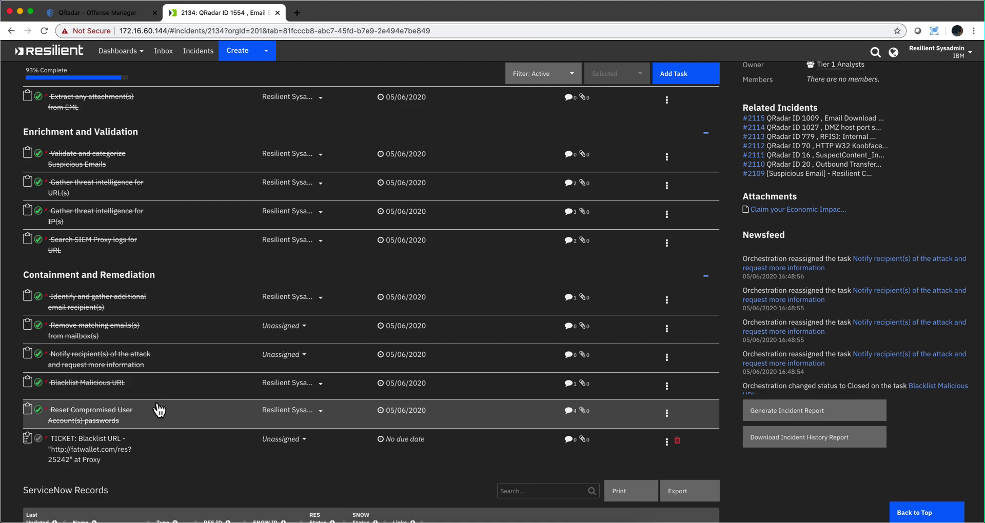
scroll(159, 411, up, 1)
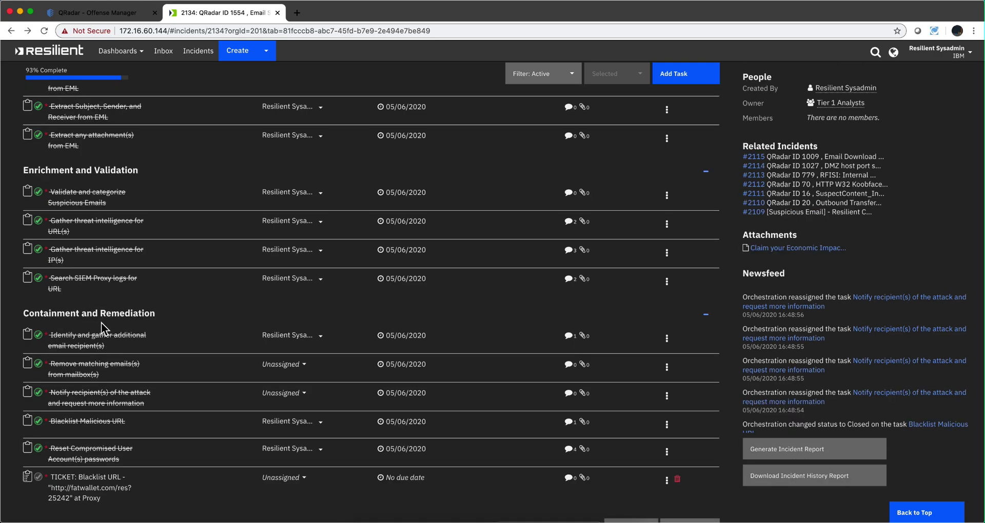
click(84, 459)
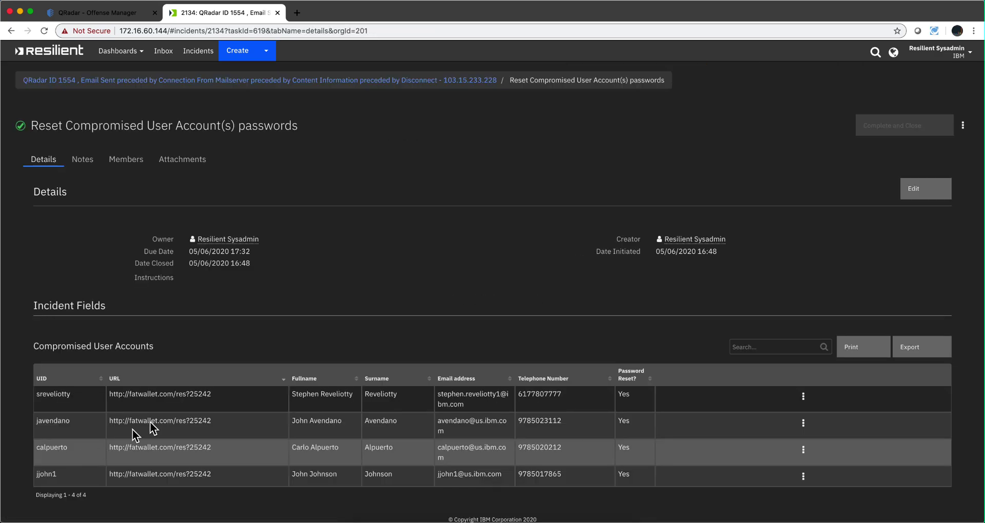
Confirm all four accounts show Password Reset Yes, then return to the task list.
scroll(198, 394, down, 1)
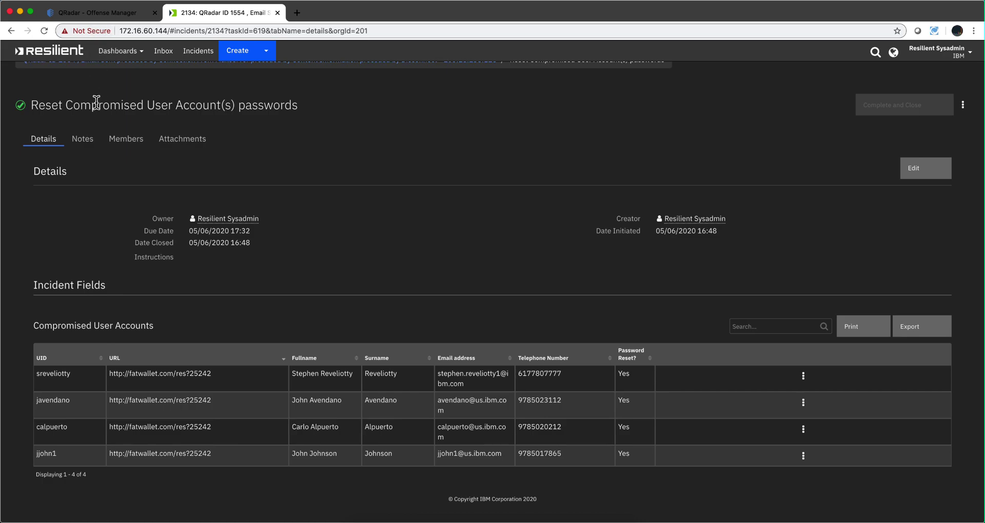
key(super+bracketleft)
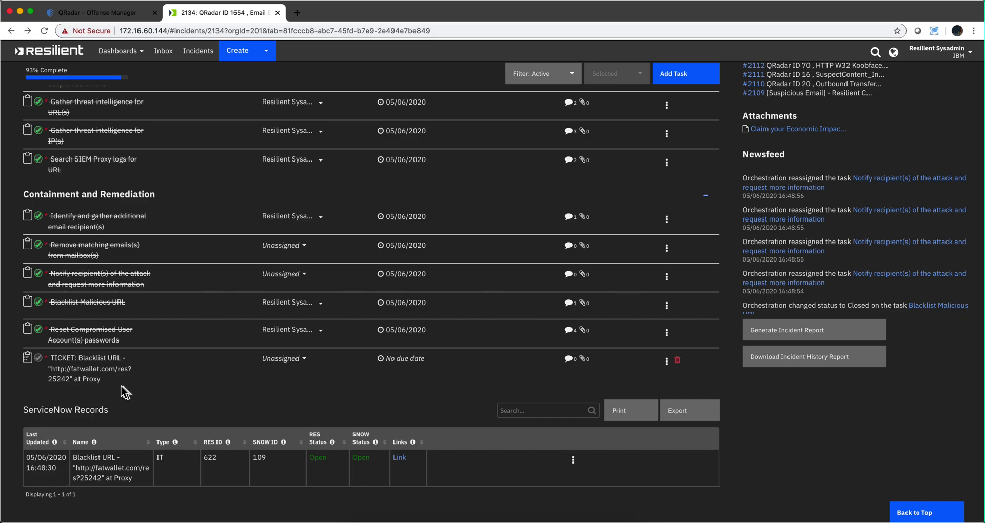
Close the 'TICKET: Blacklist URL' task so incident 2134 reaches 100% and phase Complete.
click(39, 359)
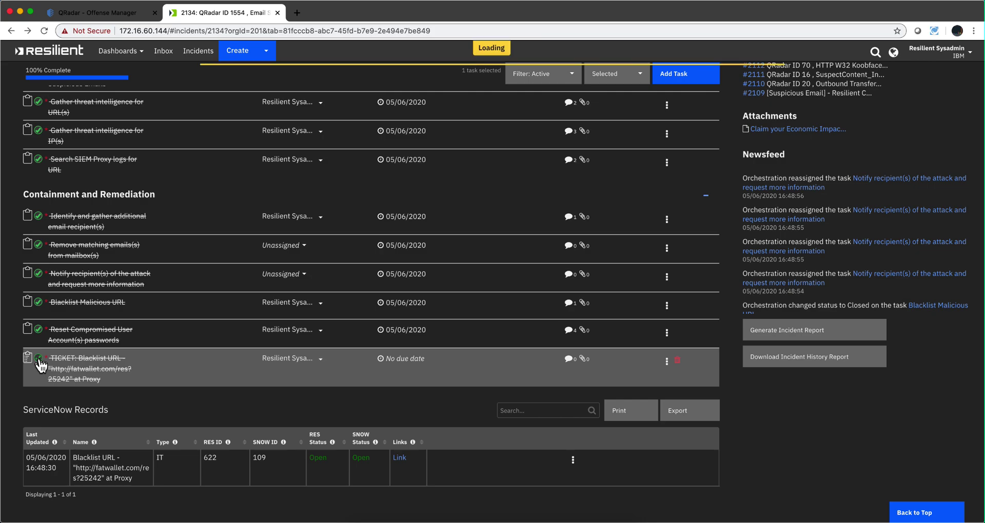
scroll(193, 267, up, 6)
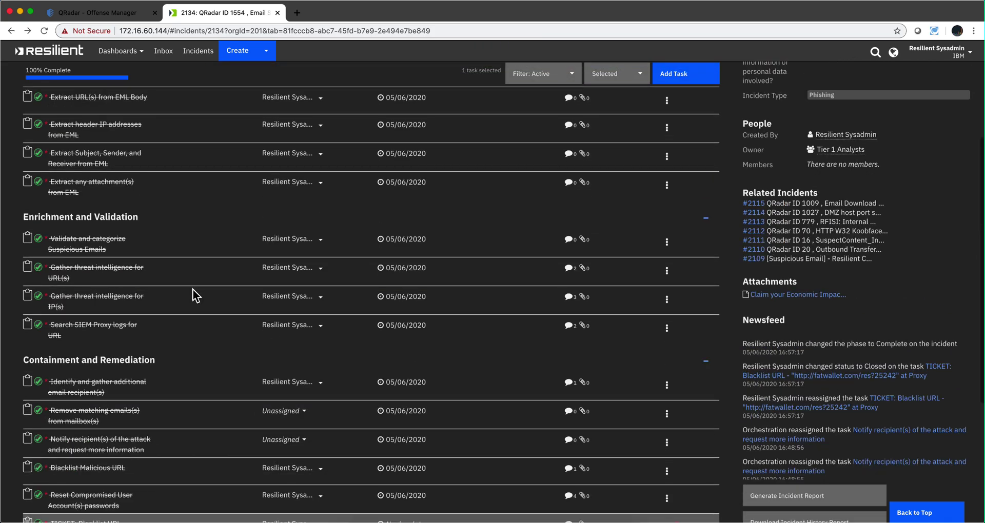